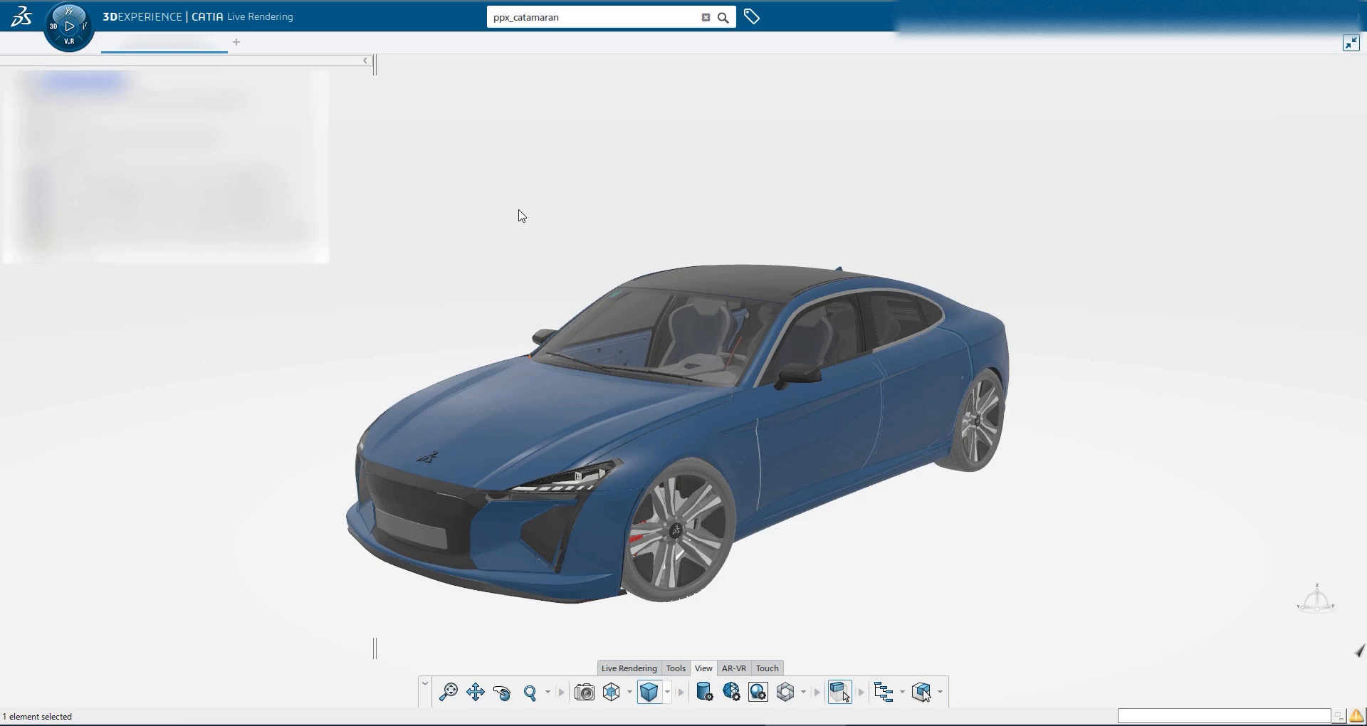
# Apply the Dark Mirror ambience to the 3D scene
pyautogui.rightClick(522, 216)
pyautogui.moveTo(612, 242)
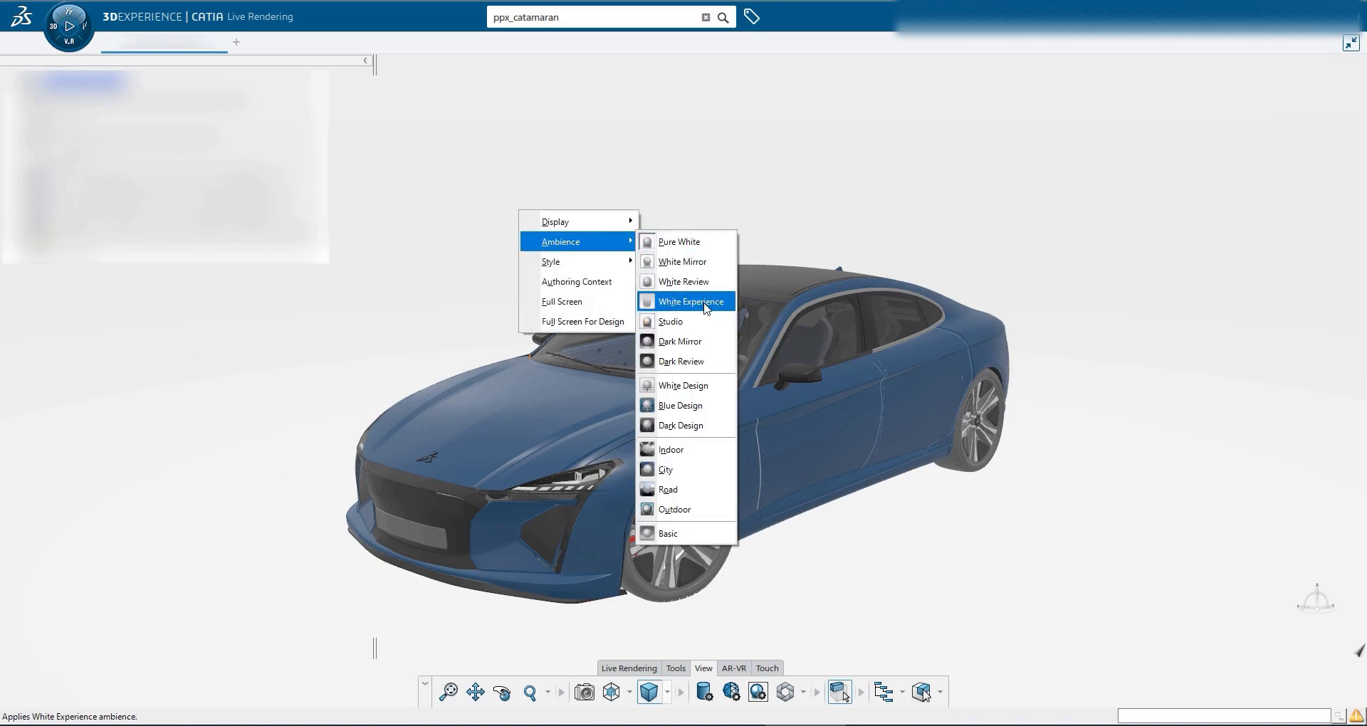
pyautogui.click(697, 346)
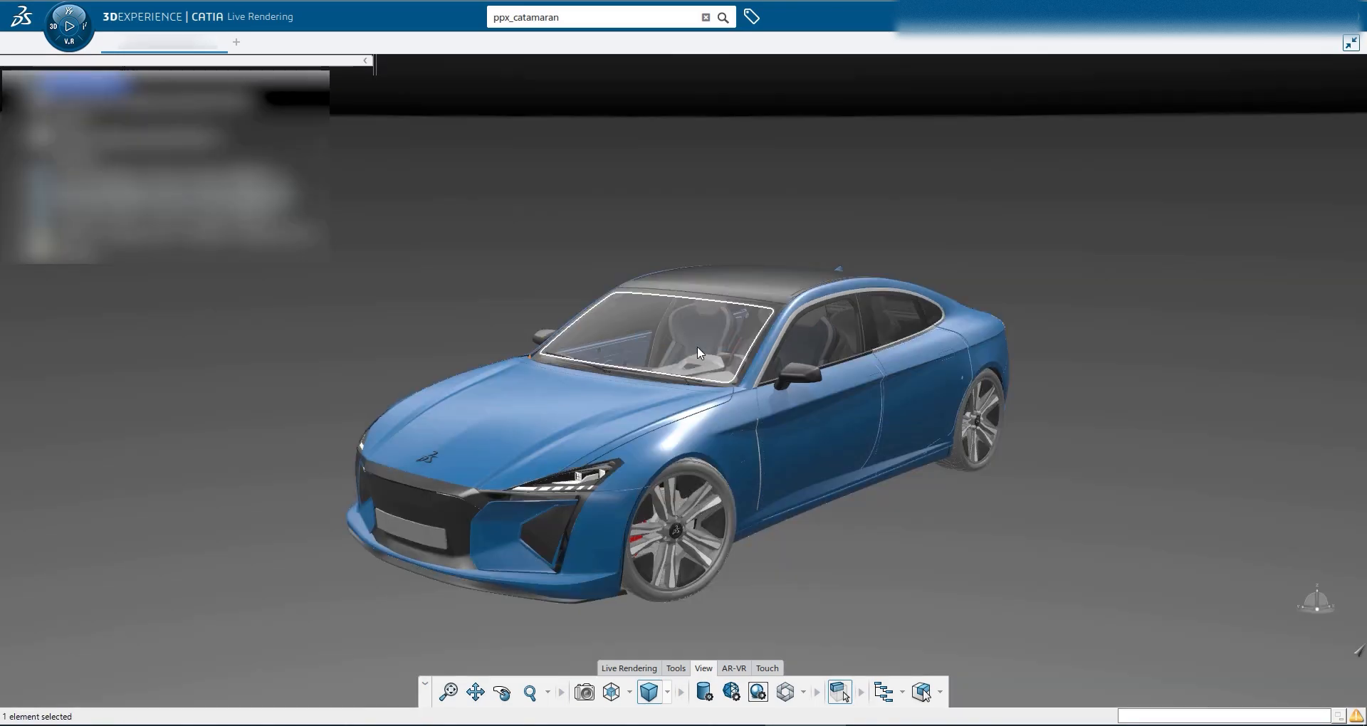
# In Visual Quality settings, expand Reflections and set On ground reflections to Mirror, then confirm
pyautogui.moveTo(698, 345); pyautogui.dragTo(511, 254, button='middle')
pyautogui.rightClick(525, 216)
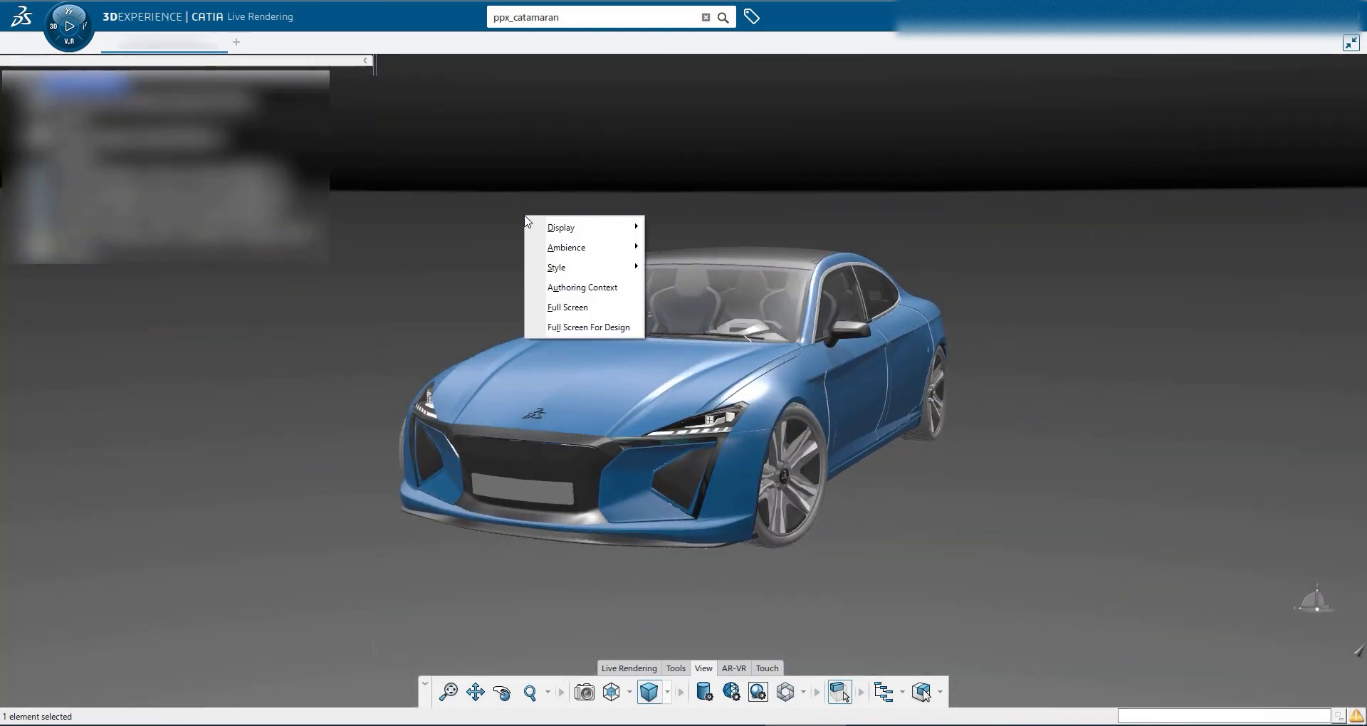
pyautogui.click(732, 692)
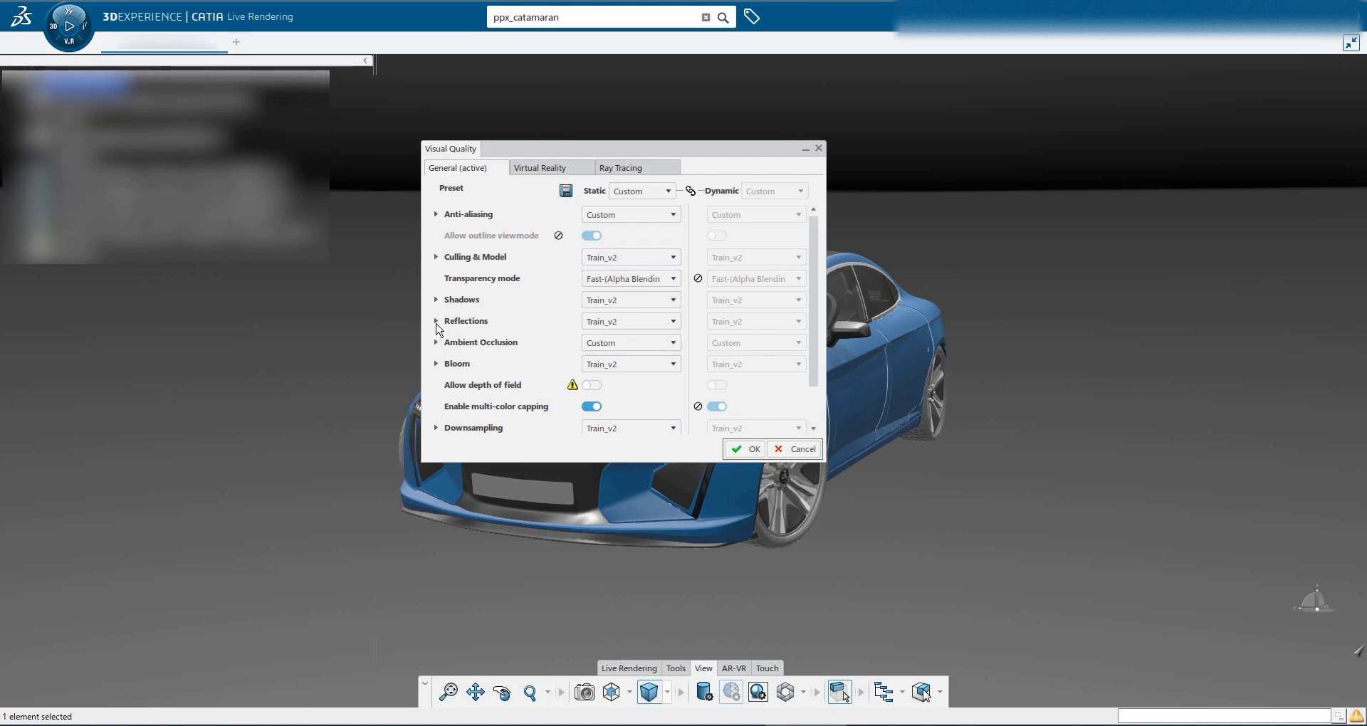
pyautogui.click(436, 321)
pyautogui.click(626, 342)
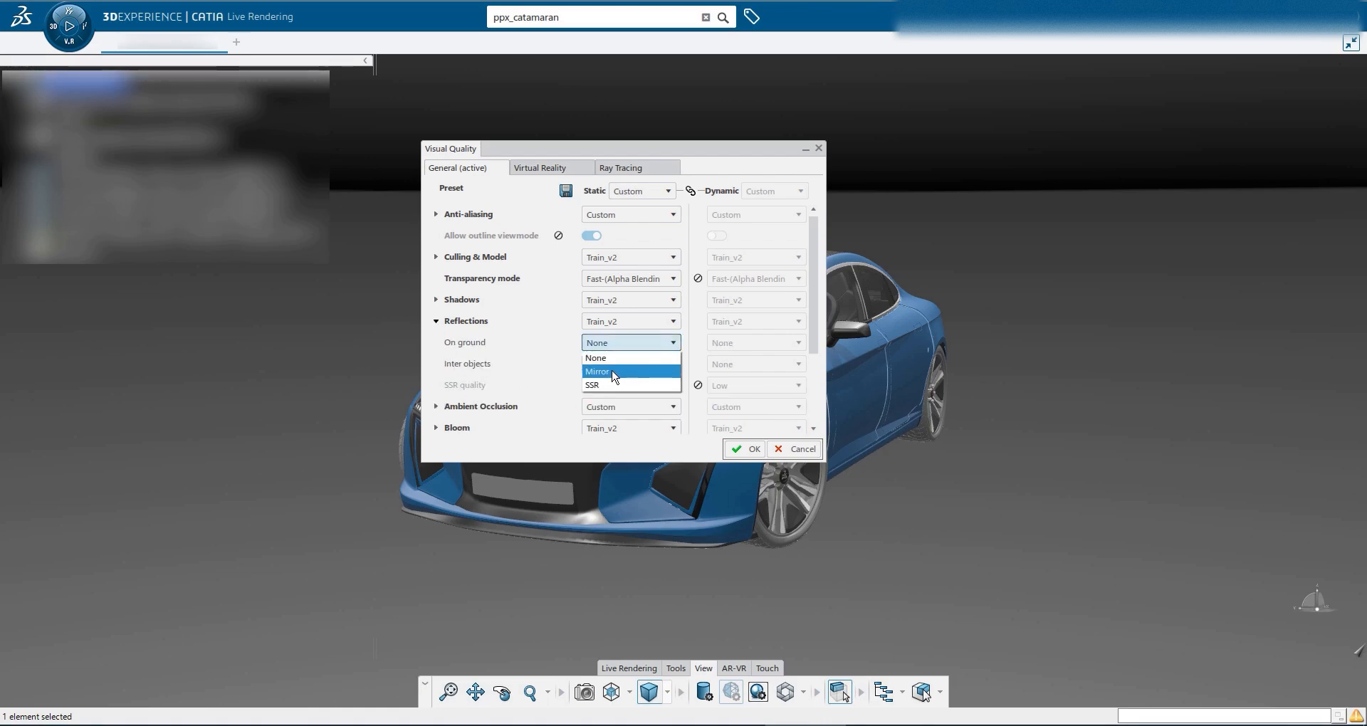
pyautogui.click(653, 372)
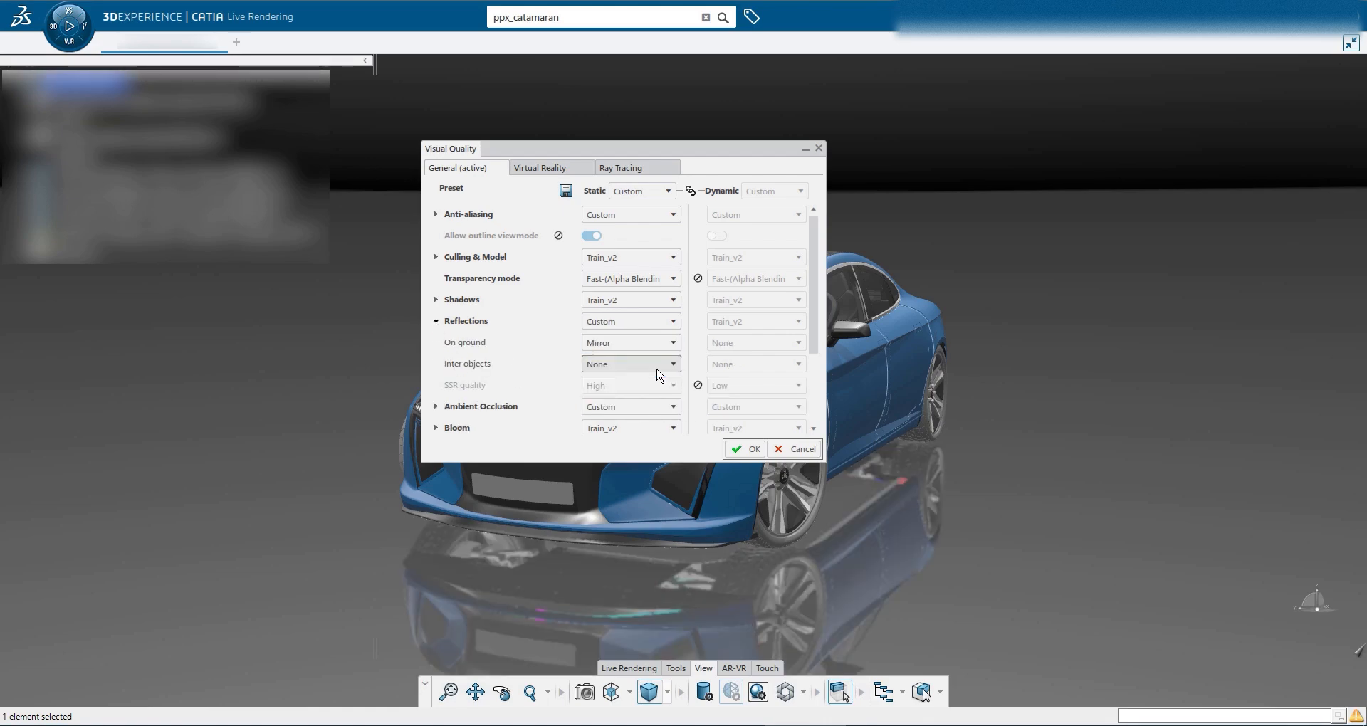
pyautogui.click(747, 449)
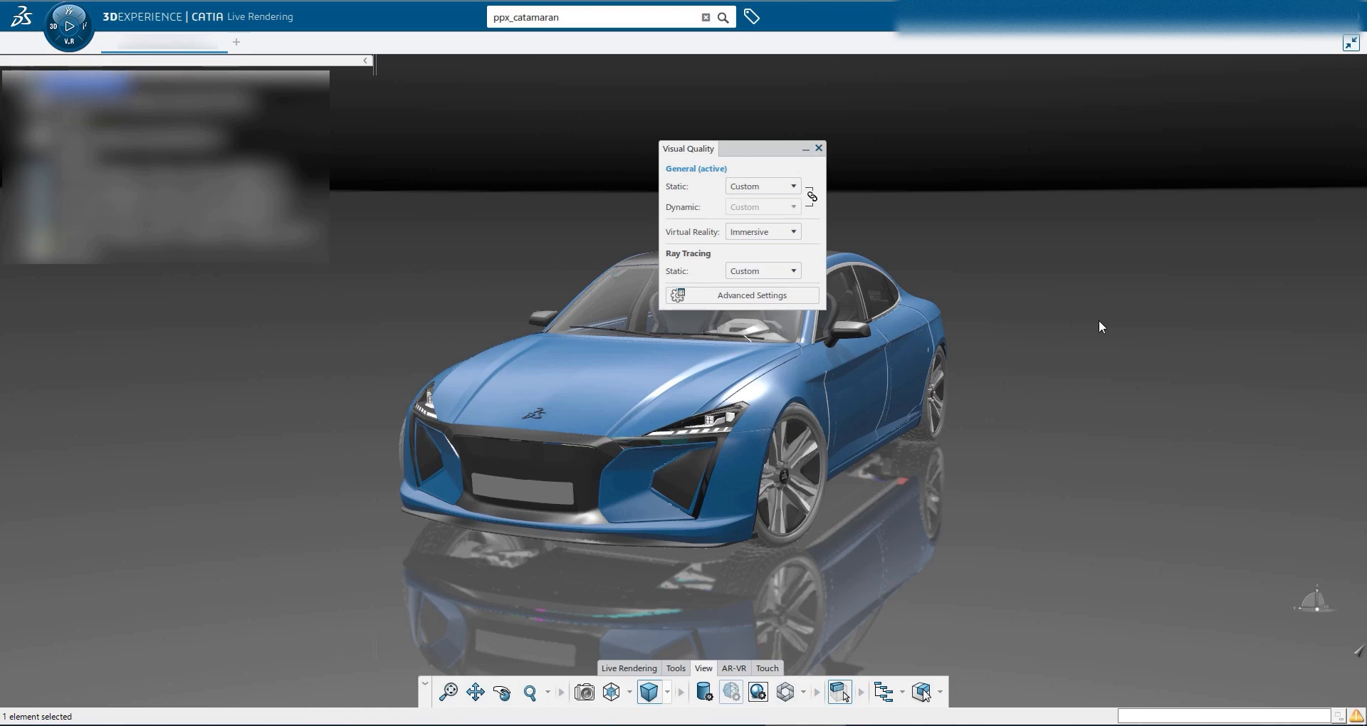
# Apply the Indoor ambience to the scene
pyautogui.moveTo(1099, 326); pyautogui.dragTo(683, 247, button='middle')
pyautogui.rightClick(539, 240)
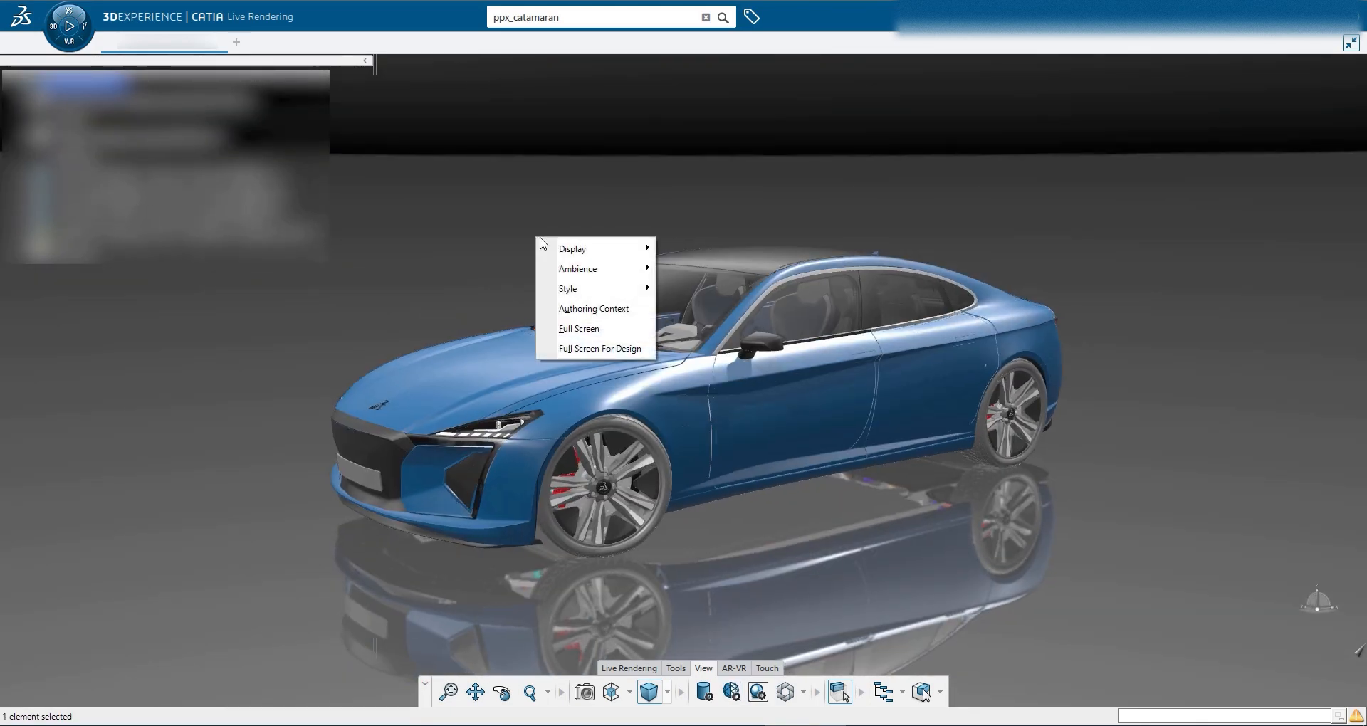
pyautogui.moveTo(586, 268)
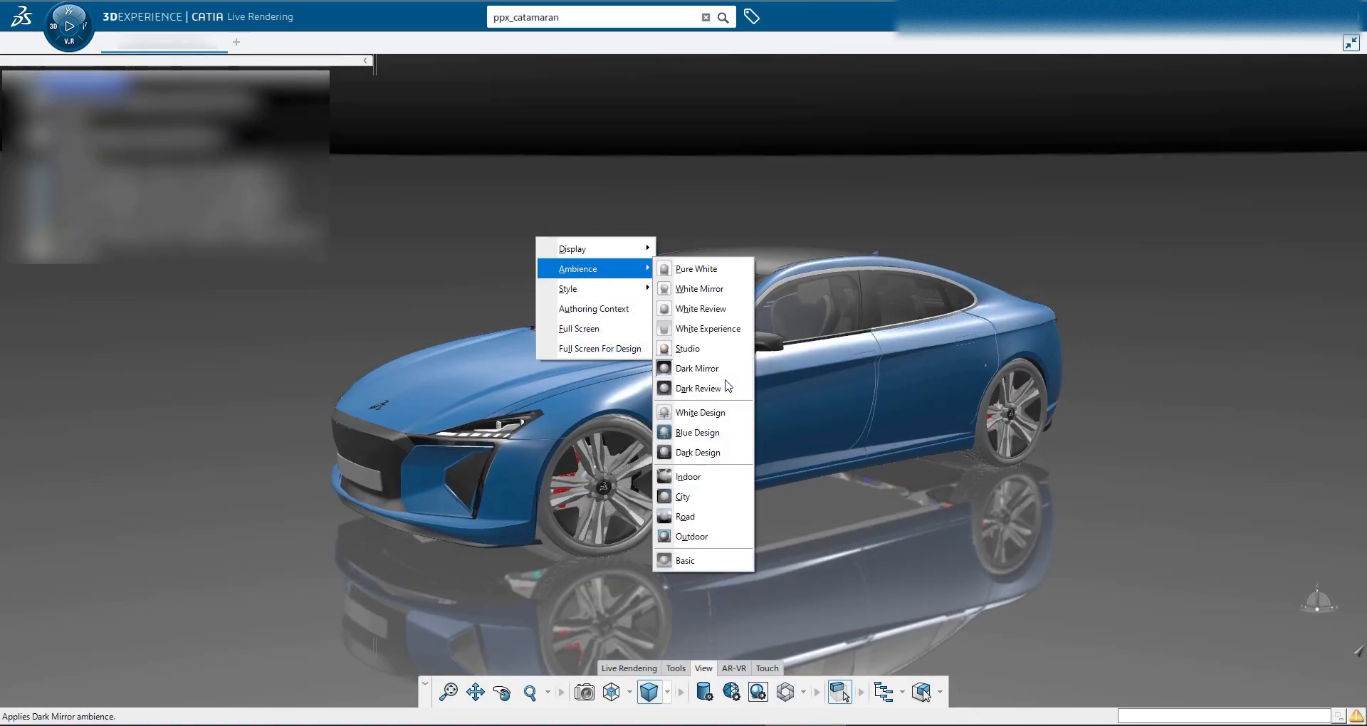
pyautogui.click(715, 479)
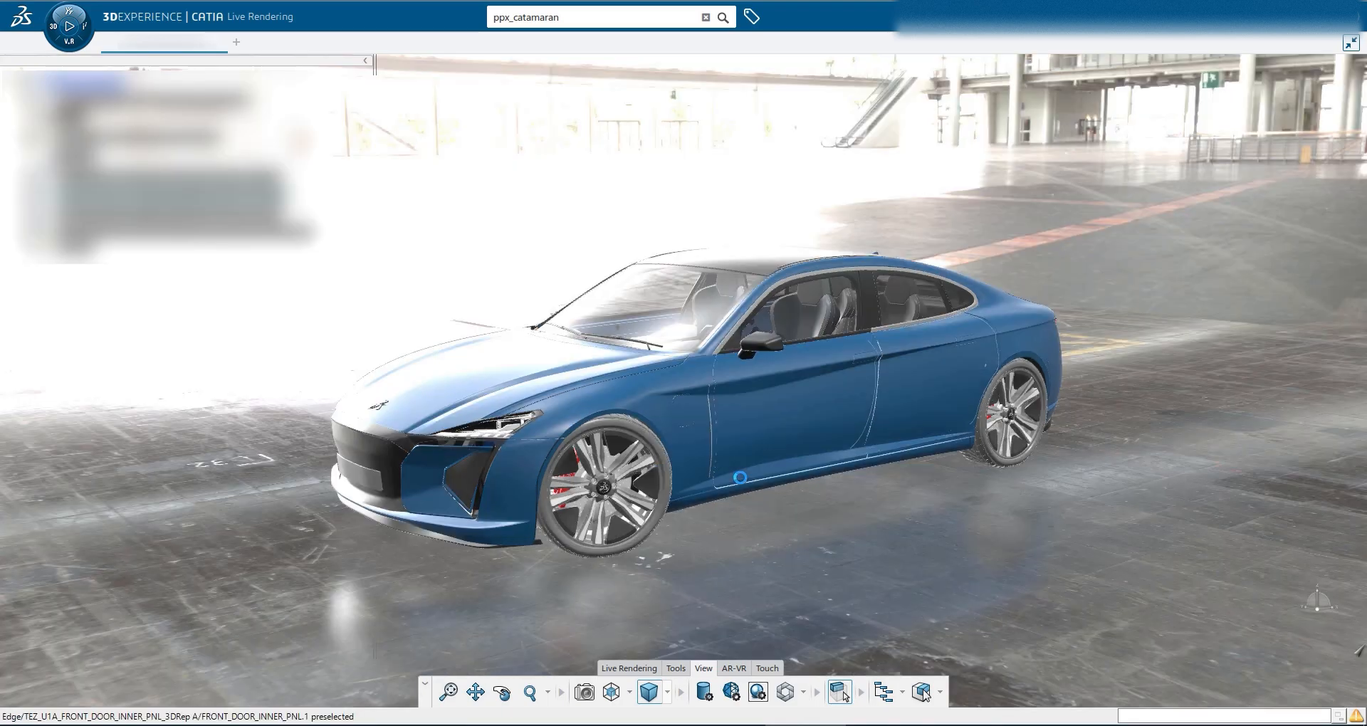
# Open the camera manipulator from Live Rendering and set the F-stop to 16
pyautogui.moveTo(739, 477); pyautogui.dragTo(698, 664, button='middle')
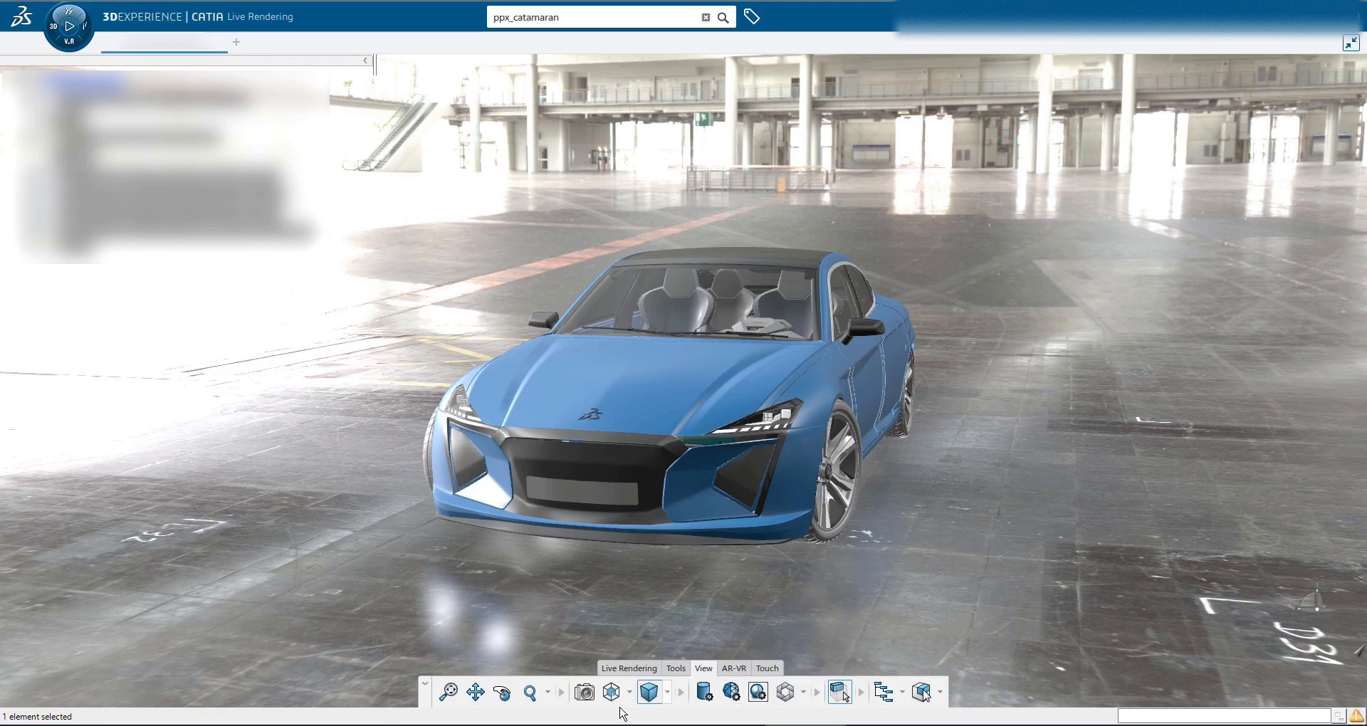
pyautogui.click(629, 668)
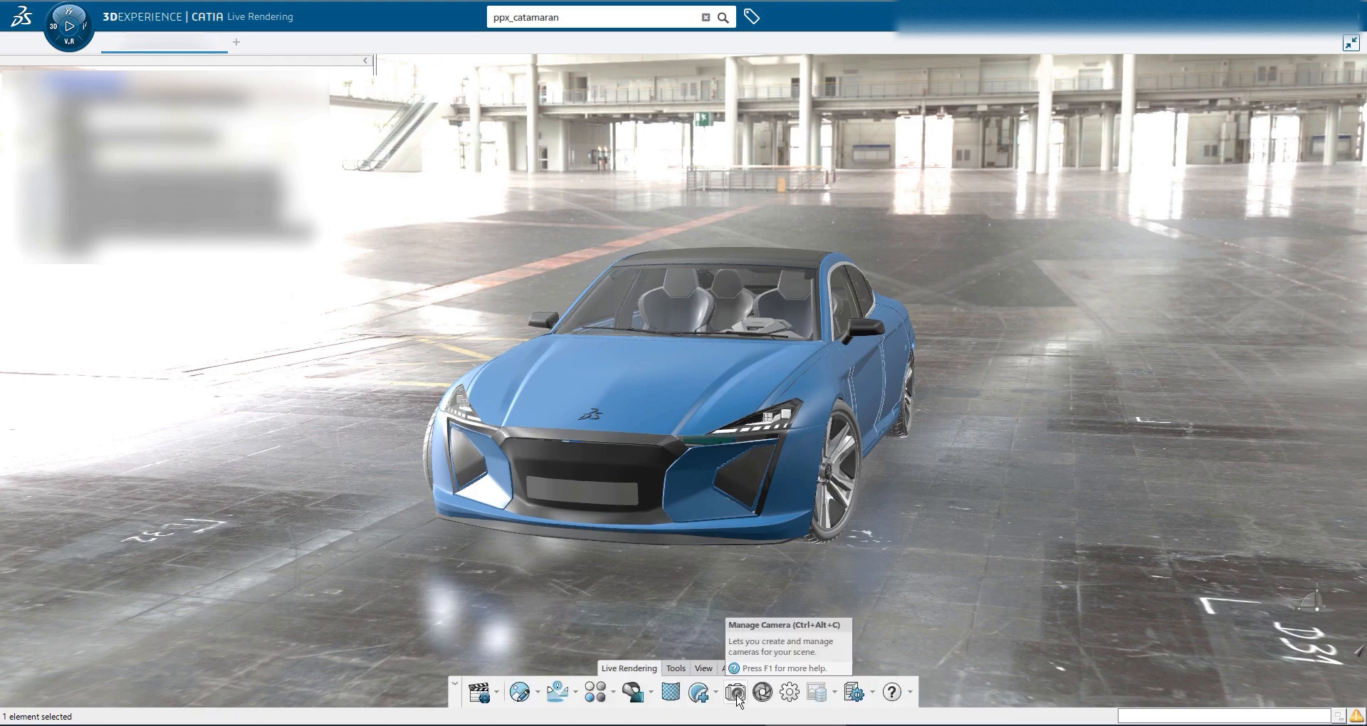
pyautogui.click(763, 693)
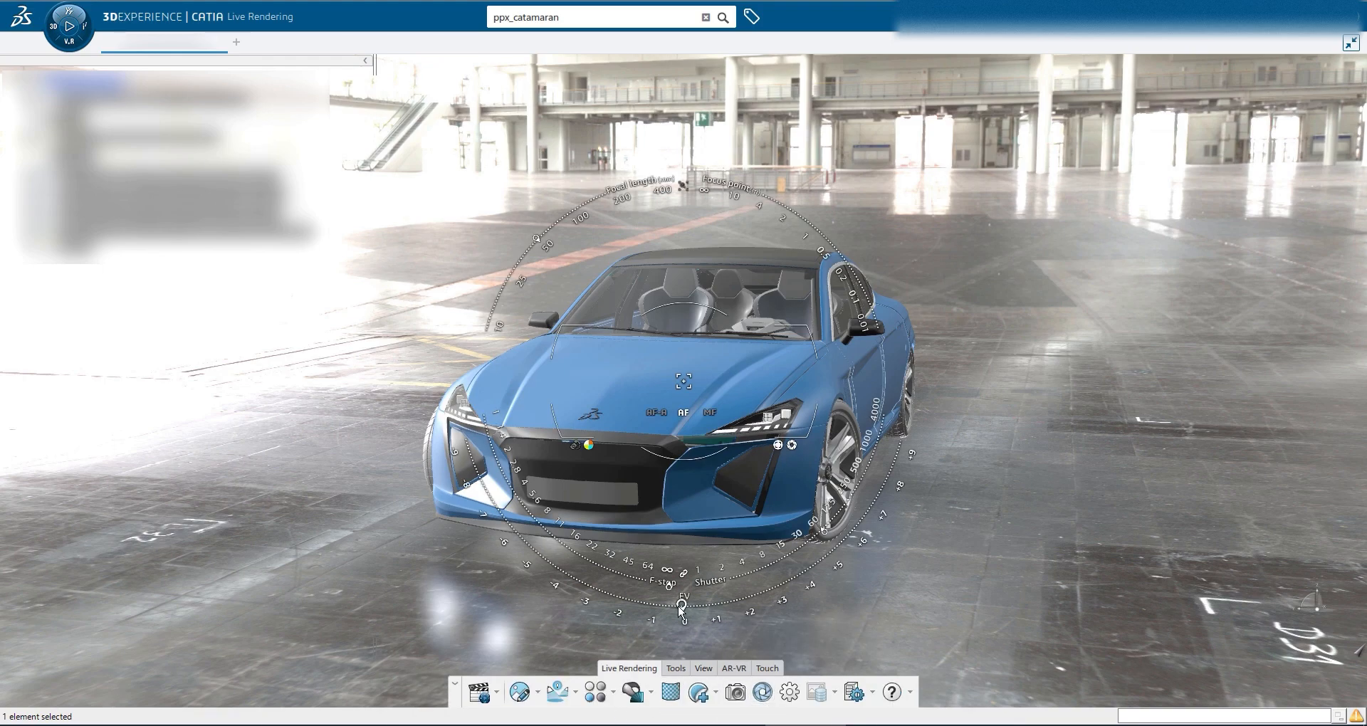
pyautogui.click(663, 586)
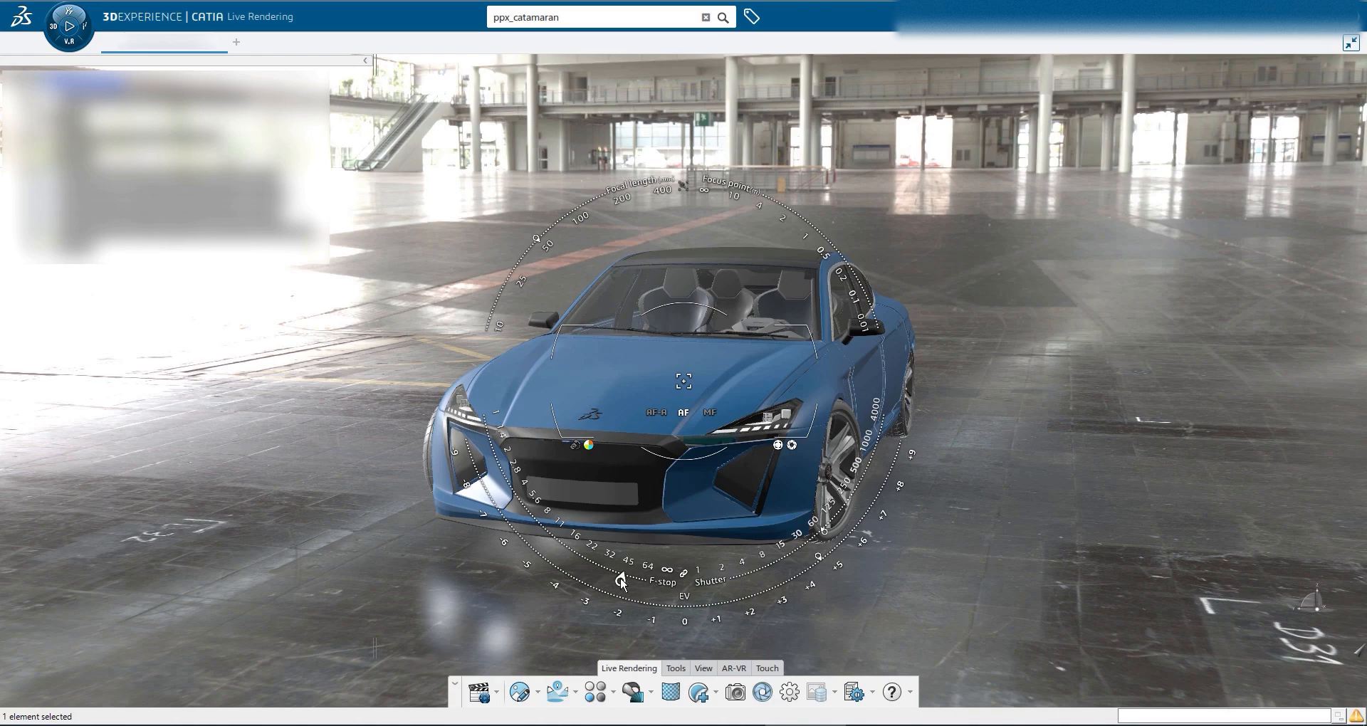
pyautogui.doubleClick(620, 578)
pyautogui.moveTo(615, 586); pyautogui.dragTo(574, 584)
pyautogui.write('16')
pyautogui.press('Return')
# Set the camera shutter value to 16 and adjust the EV exposure value
pyautogui.doubleClick(825, 529)
pyautogui.moveTo(857, 544); pyautogui.dragTo(826, 545)
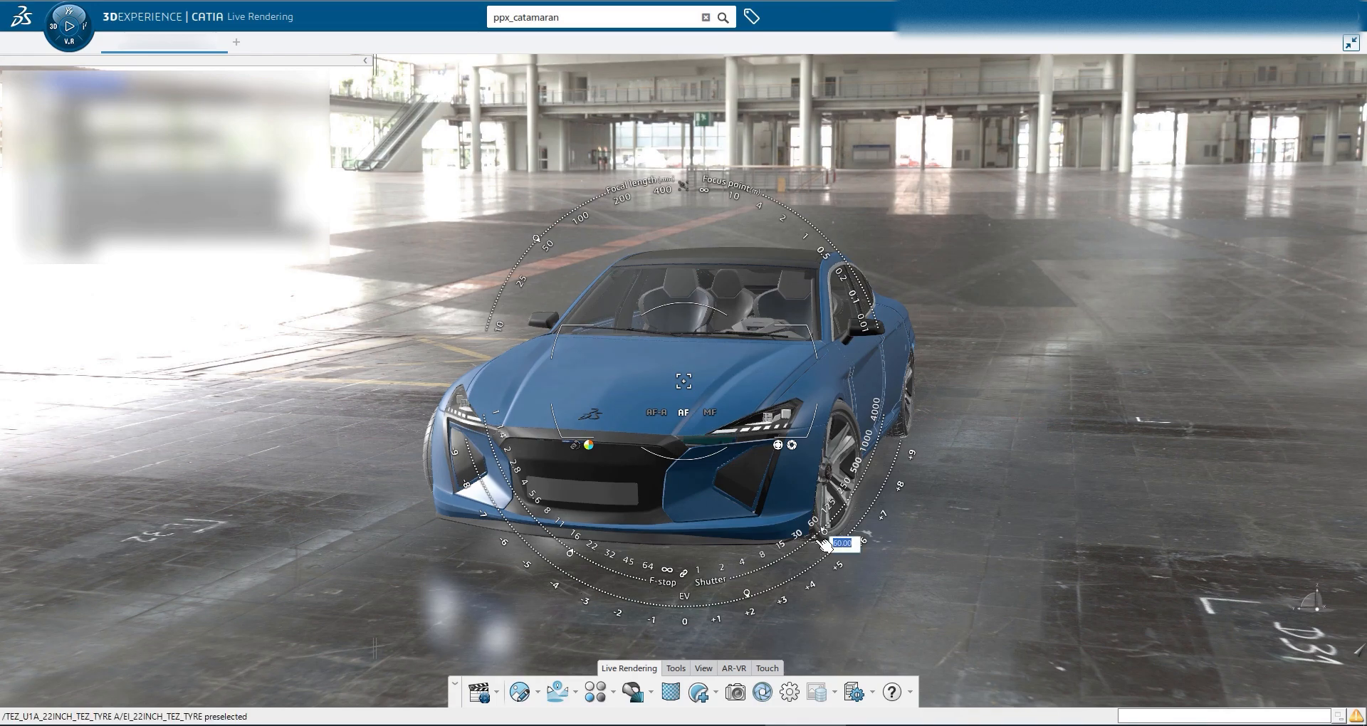
pyautogui.write('16')
pyautogui.press('Return')
pyautogui.doubleClick(750, 596)
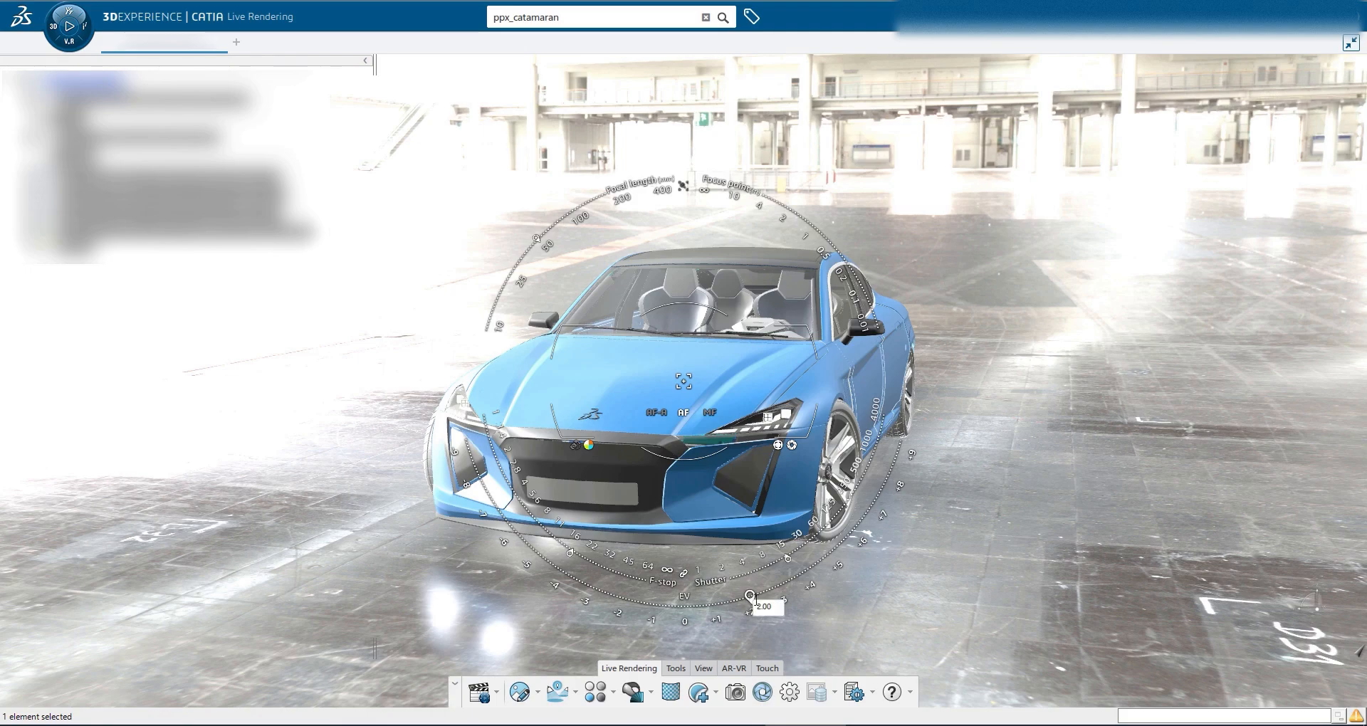
pyautogui.press('Return')
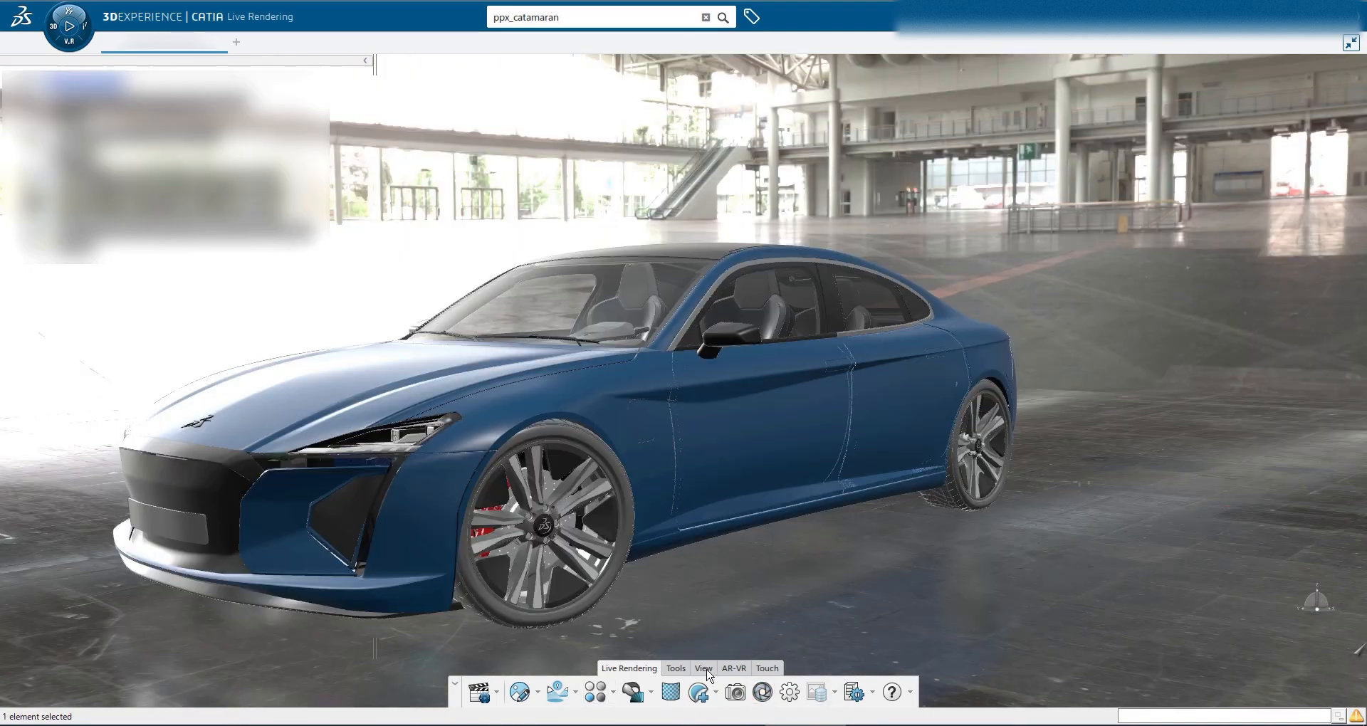
# Switch the view mode to shading with object material and close the View Modes panel
pyautogui.click(703, 668)
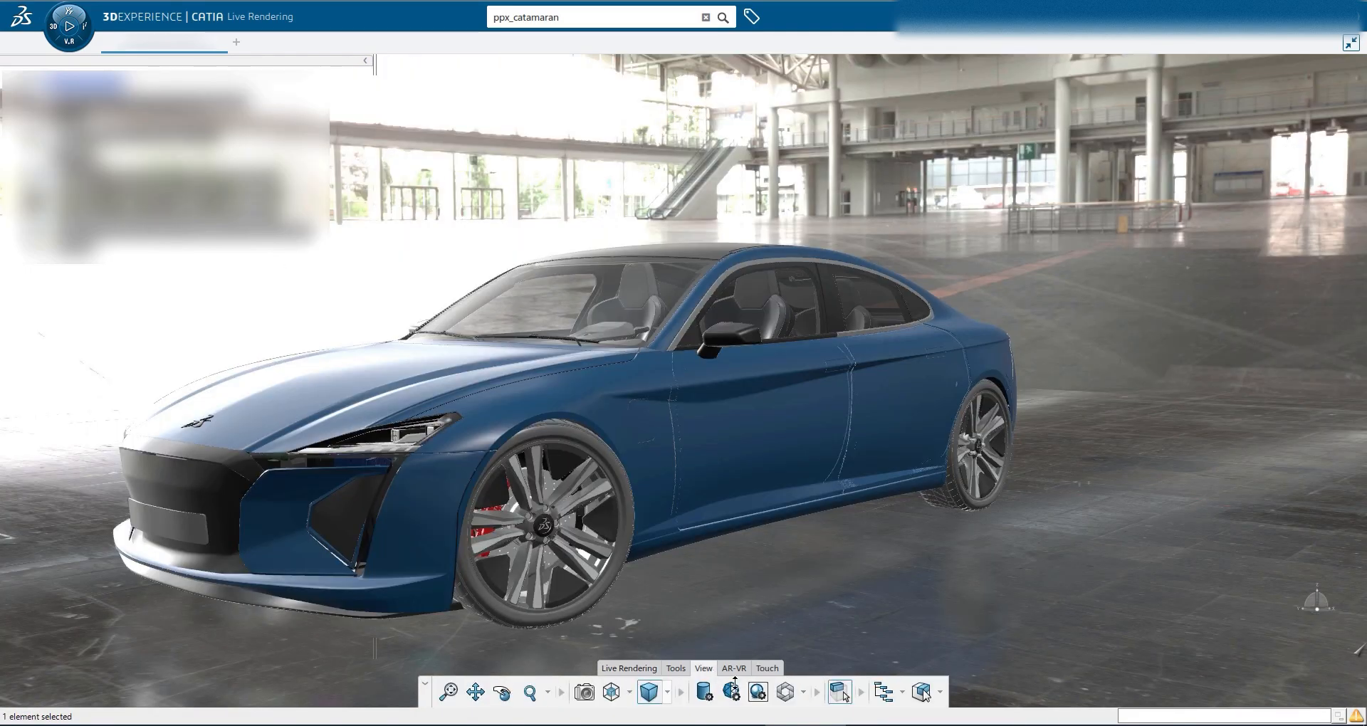
pyautogui.click(704, 692)
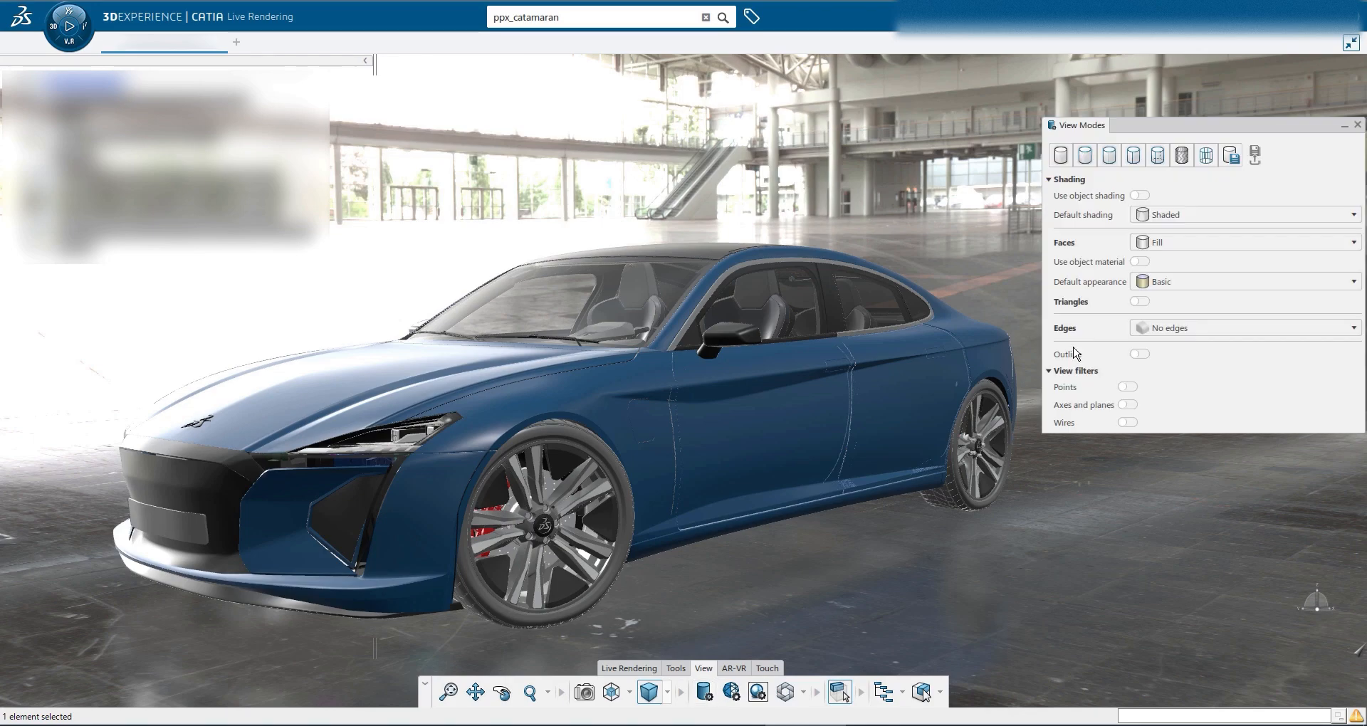
pyautogui.click(1181, 155)
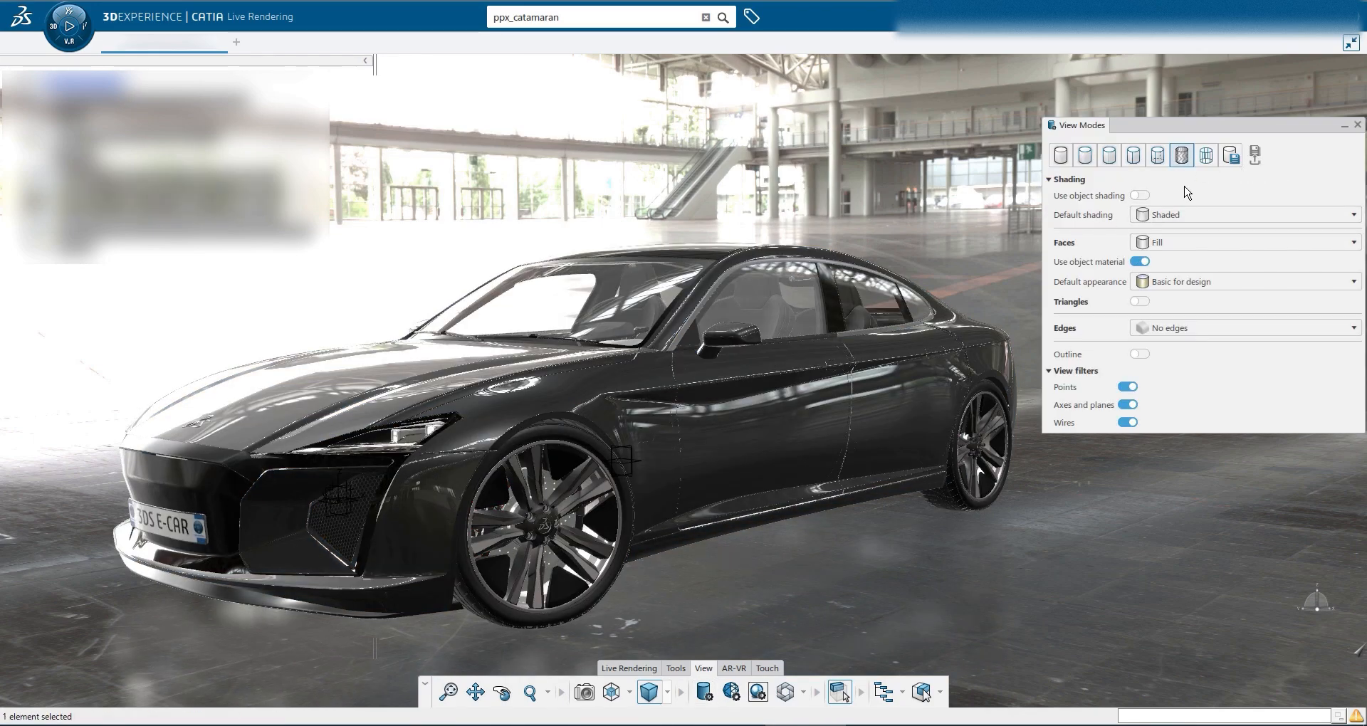
pyautogui.click(1356, 126)
# Turn off the Points, Axes and planes, and Wires view filters in View Modes
pyautogui.moveTo(627, 313); pyautogui.dragTo(584, 484, button='middle')
pyautogui.click(704, 692)
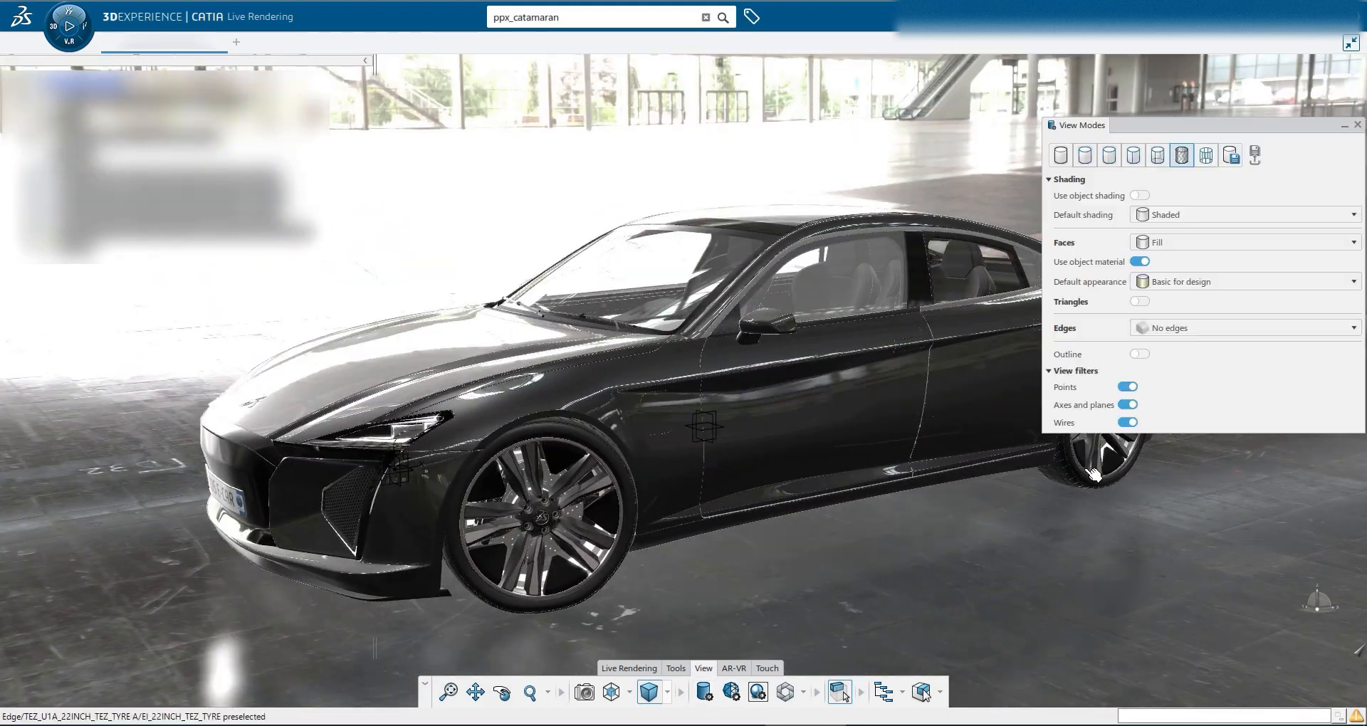
pyautogui.click(1128, 388)
pyautogui.click(1127, 405)
pyautogui.click(1127, 423)
pyautogui.click(1358, 126)
pyautogui.moveTo(676, 370); pyautogui.dragTo(625, 358, button='middle')
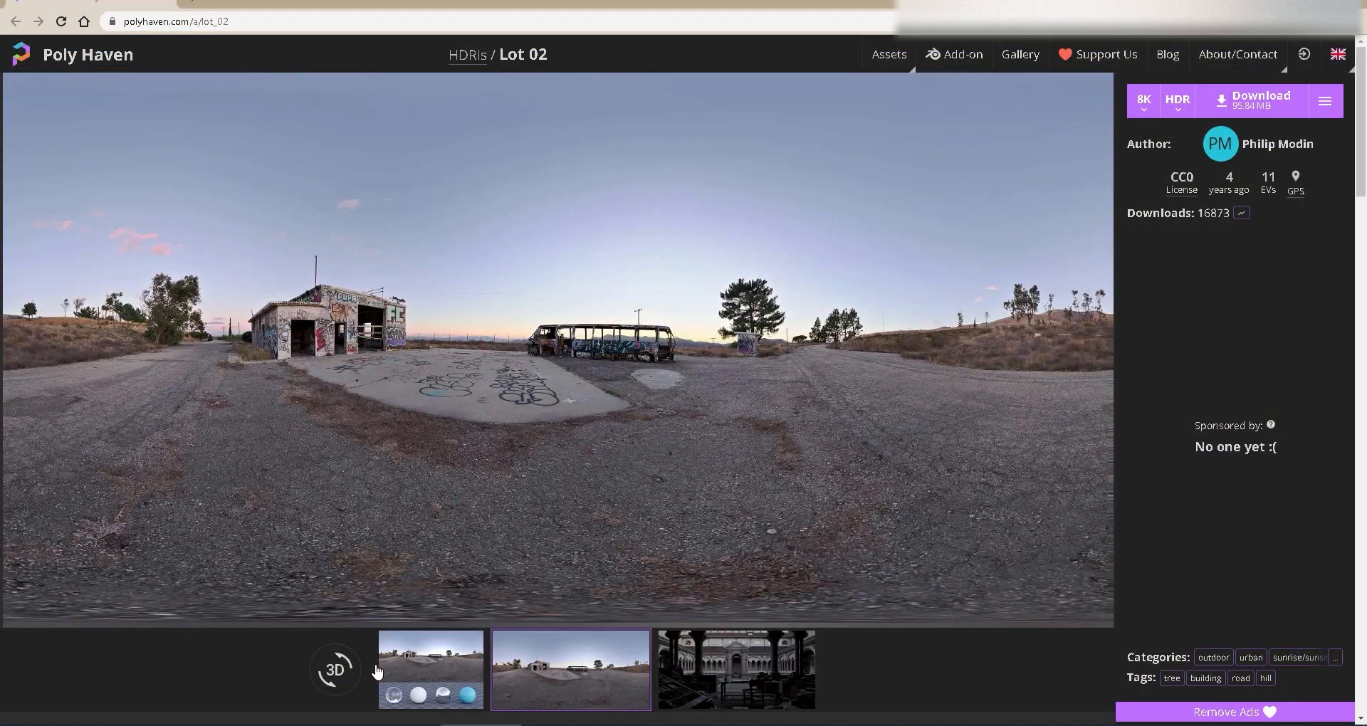
# Preview the Lot 02 HDRI in Poly Haven's 3D panorama viewer and check its format options
pyautogui.click(334, 669)
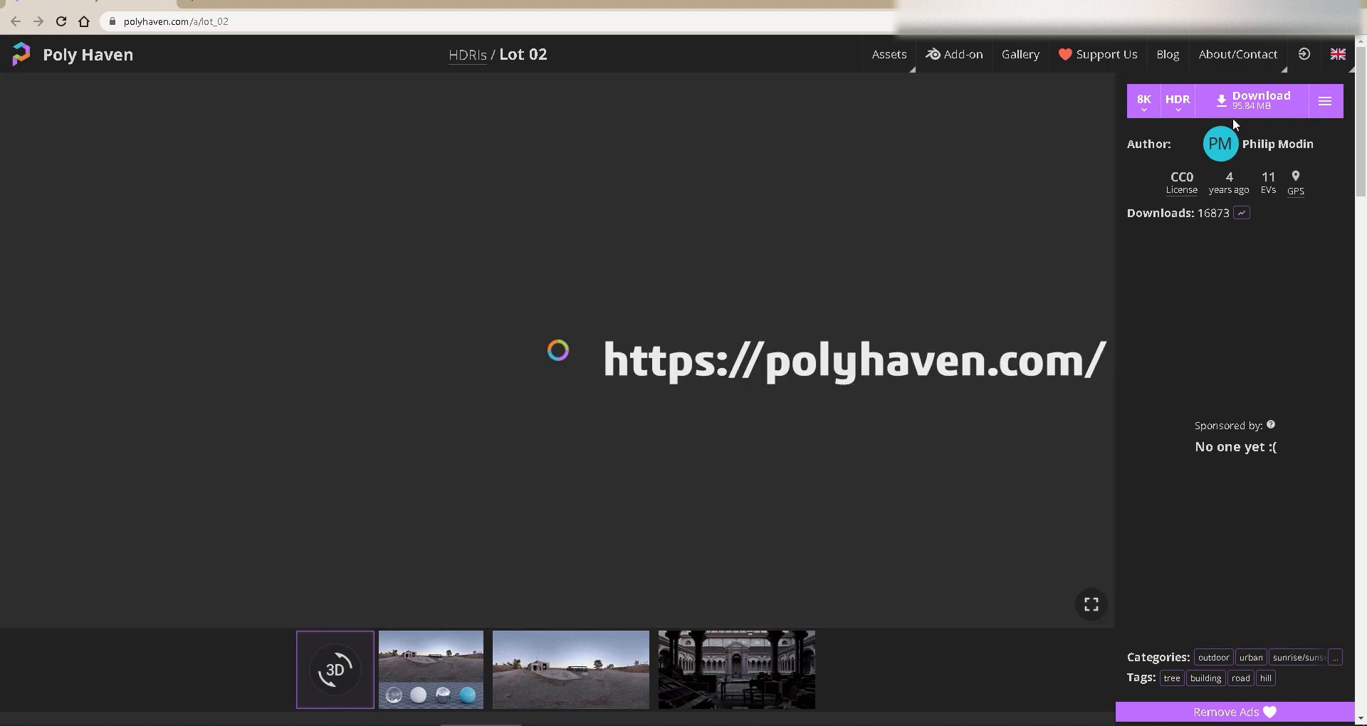
pyautogui.click(1177, 102)
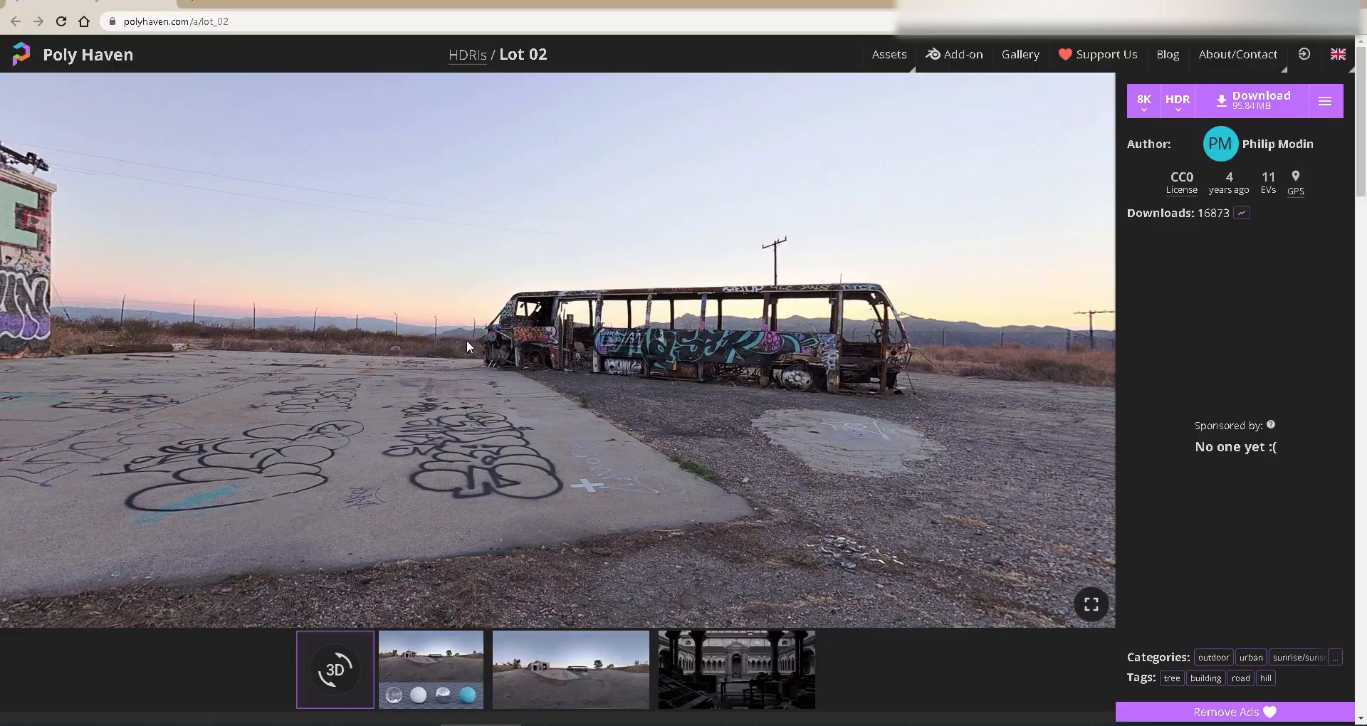
pyautogui.moveTo(474, 346); pyautogui.dragTo(24, 332)
pyautogui.moveTo(665, 360); pyautogui.dragTo(519, 205)
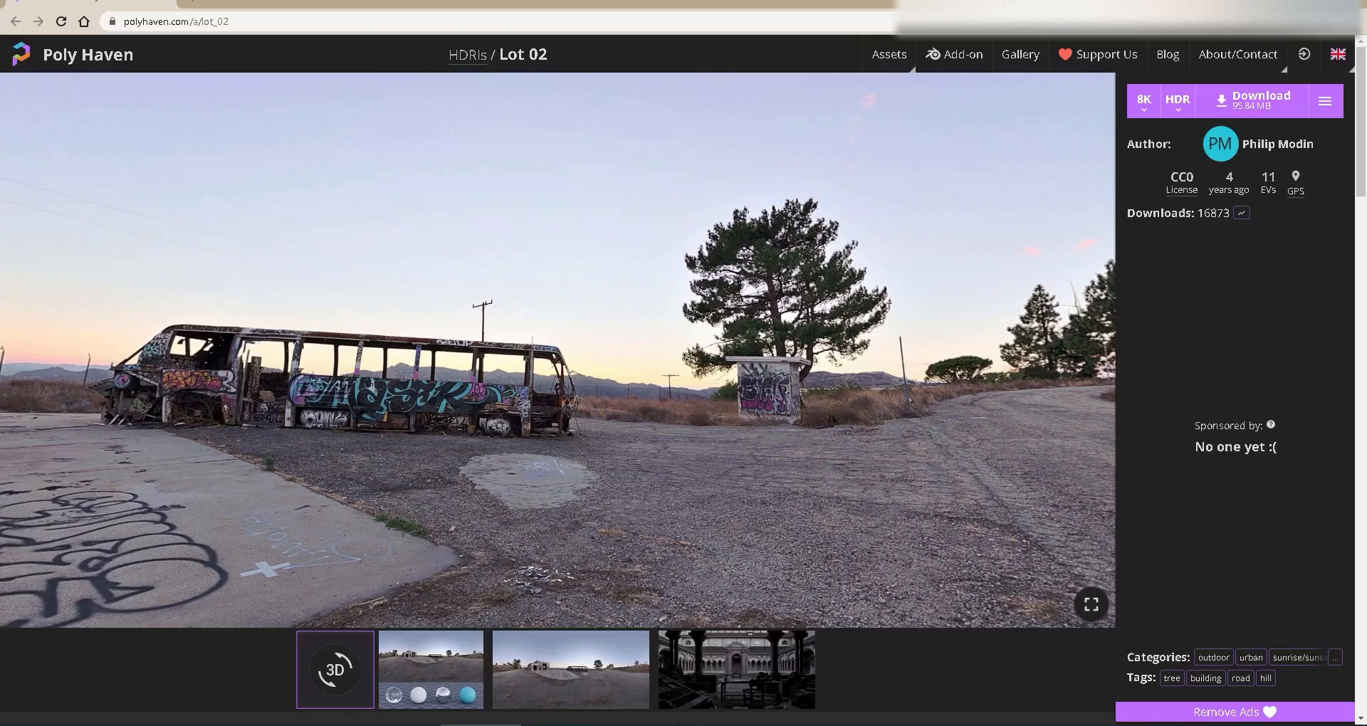
pyautogui.moveTo(850, 282); pyautogui.dragTo(439, 268)
pyautogui.moveTo(754, 385); pyautogui.dragTo(631, 311)
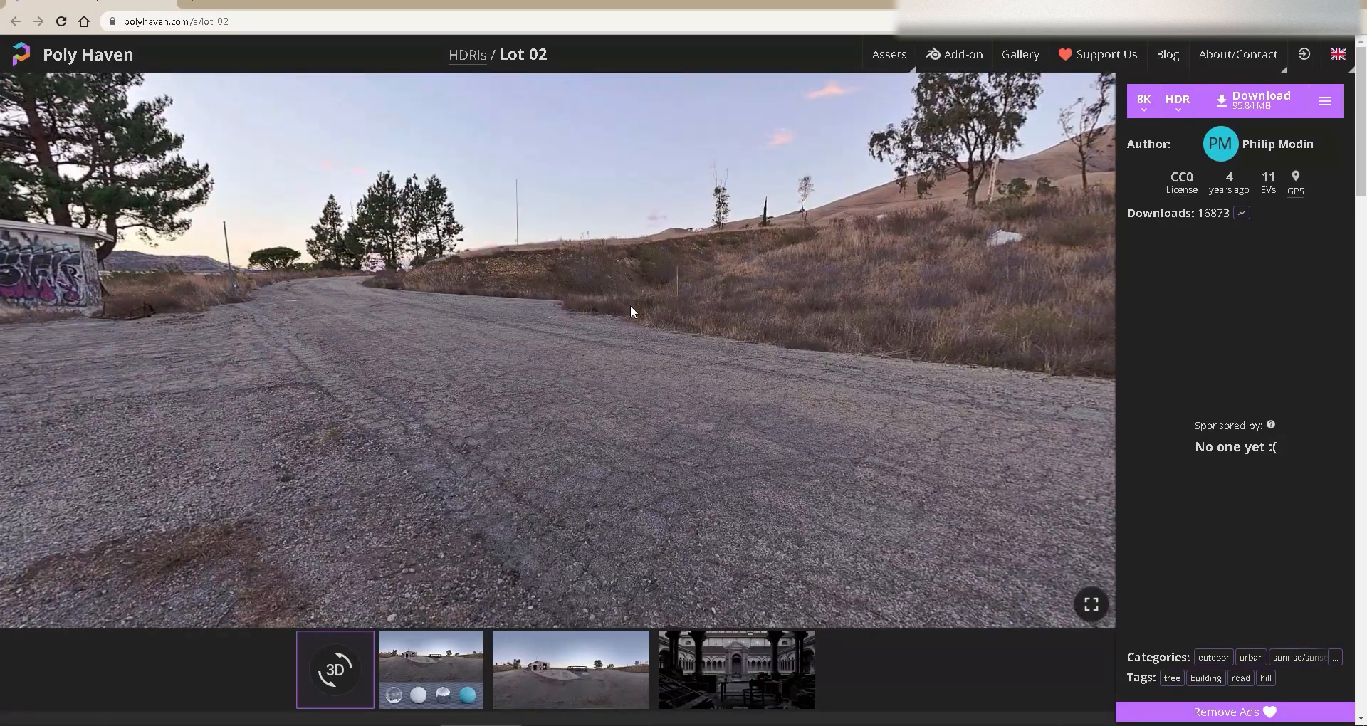
# Set the Lot 02 HDRI download resolution to 2K
pyautogui.click(1151, 109)
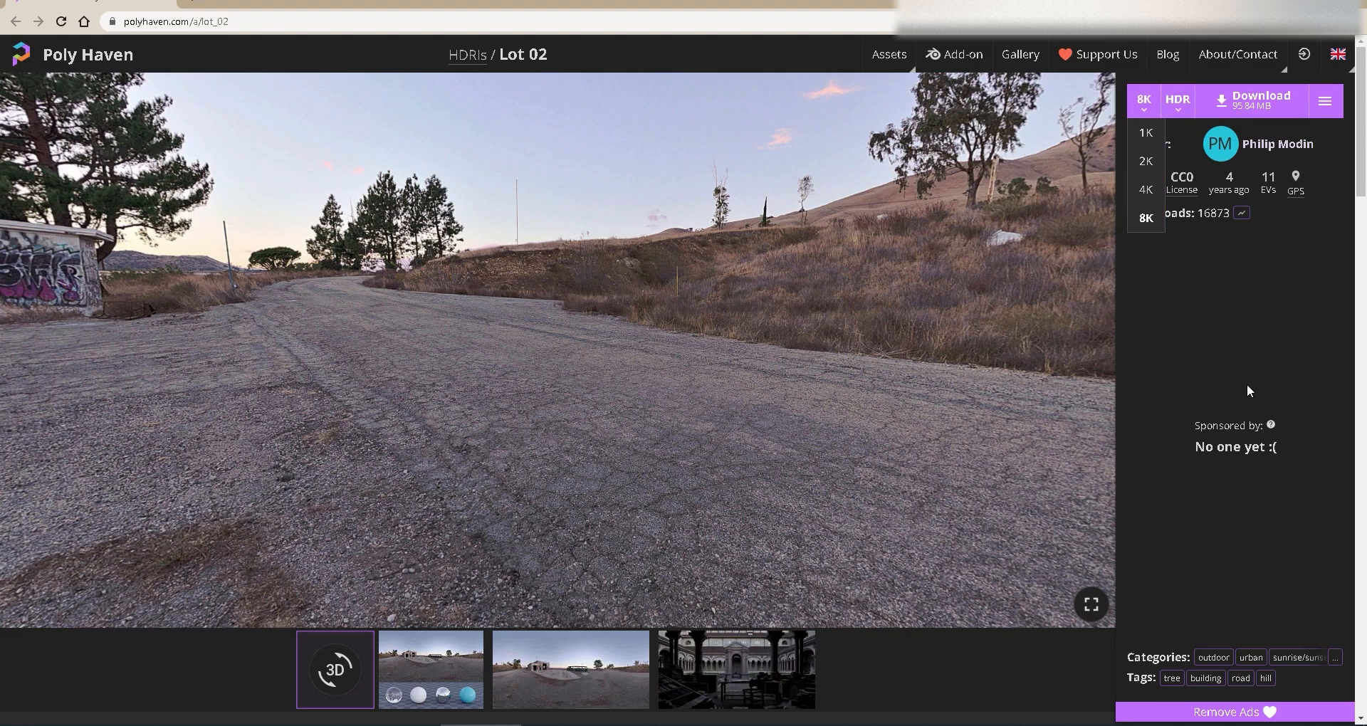
pyautogui.click(1144, 103)
pyautogui.click(1145, 161)
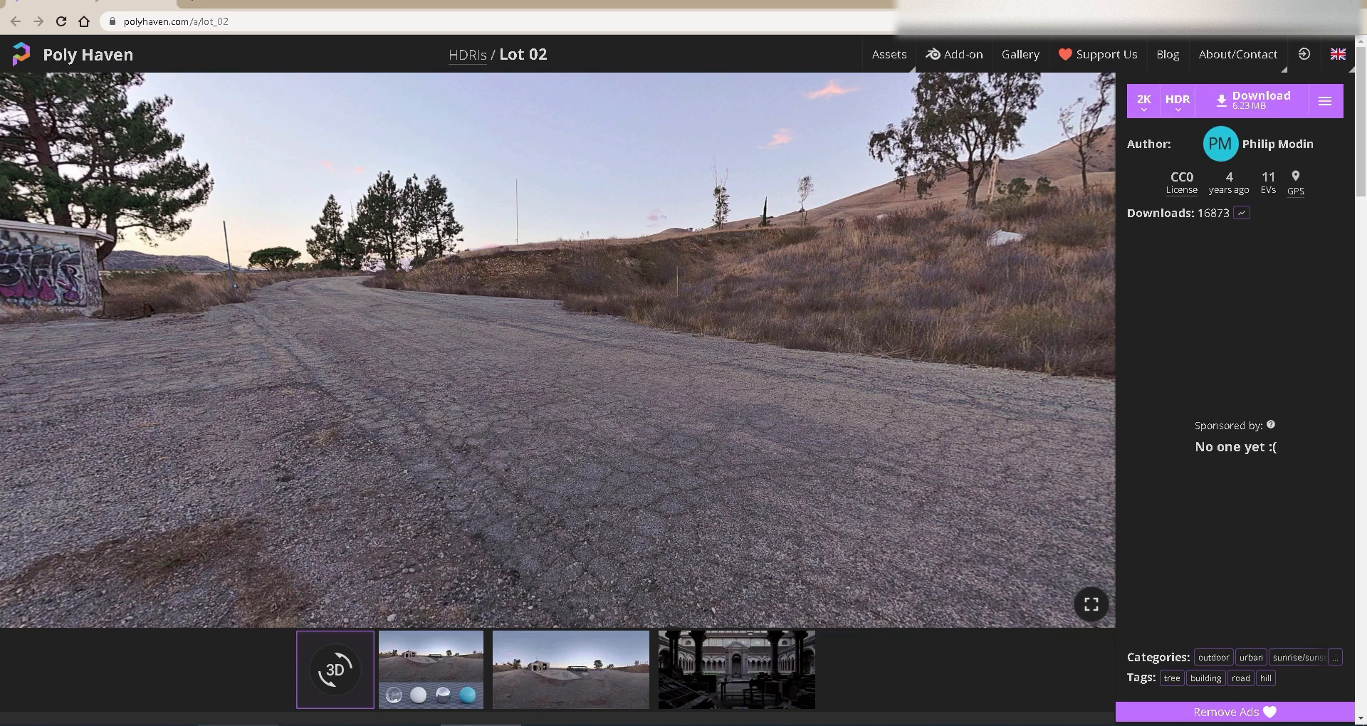
# Show the Tuto folder's lot_02 HDR files in details view and open them
pyautogui.hotkey('alt', 'Tab')
pyautogui.click(763, 302)
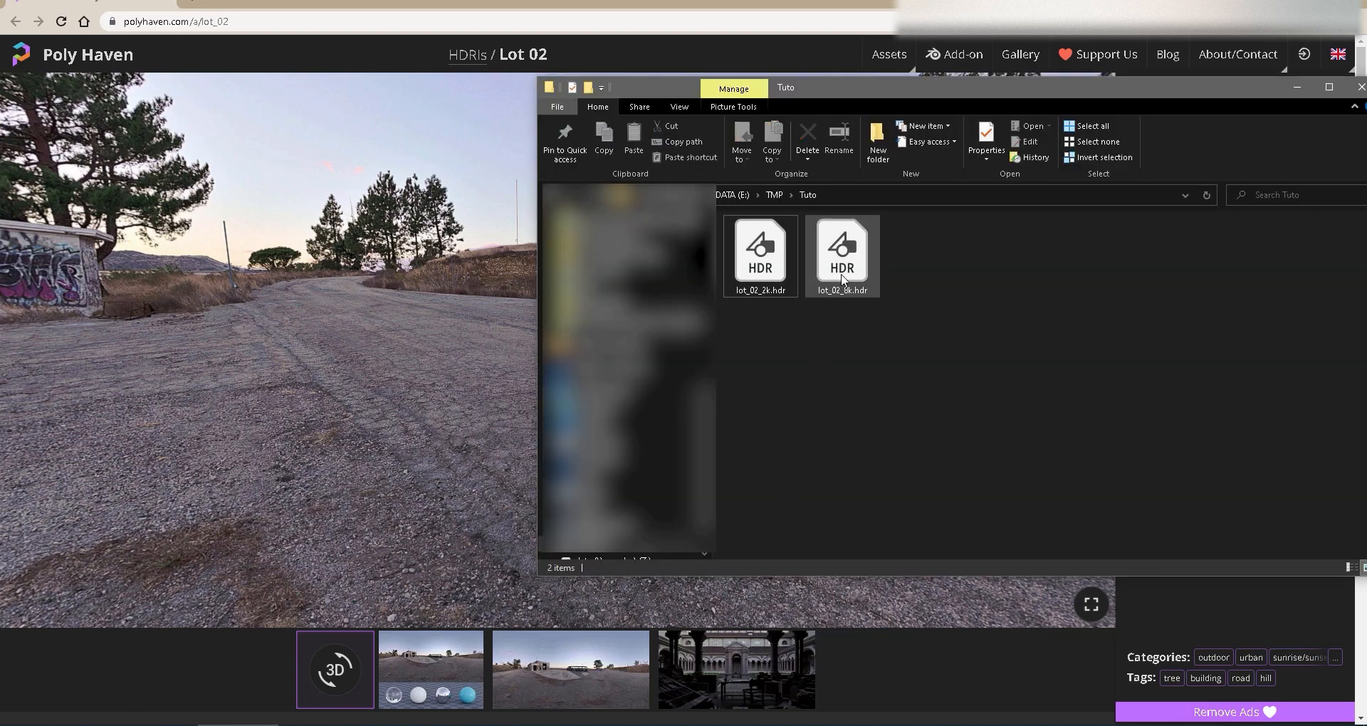
pyautogui.click(1348, 567)
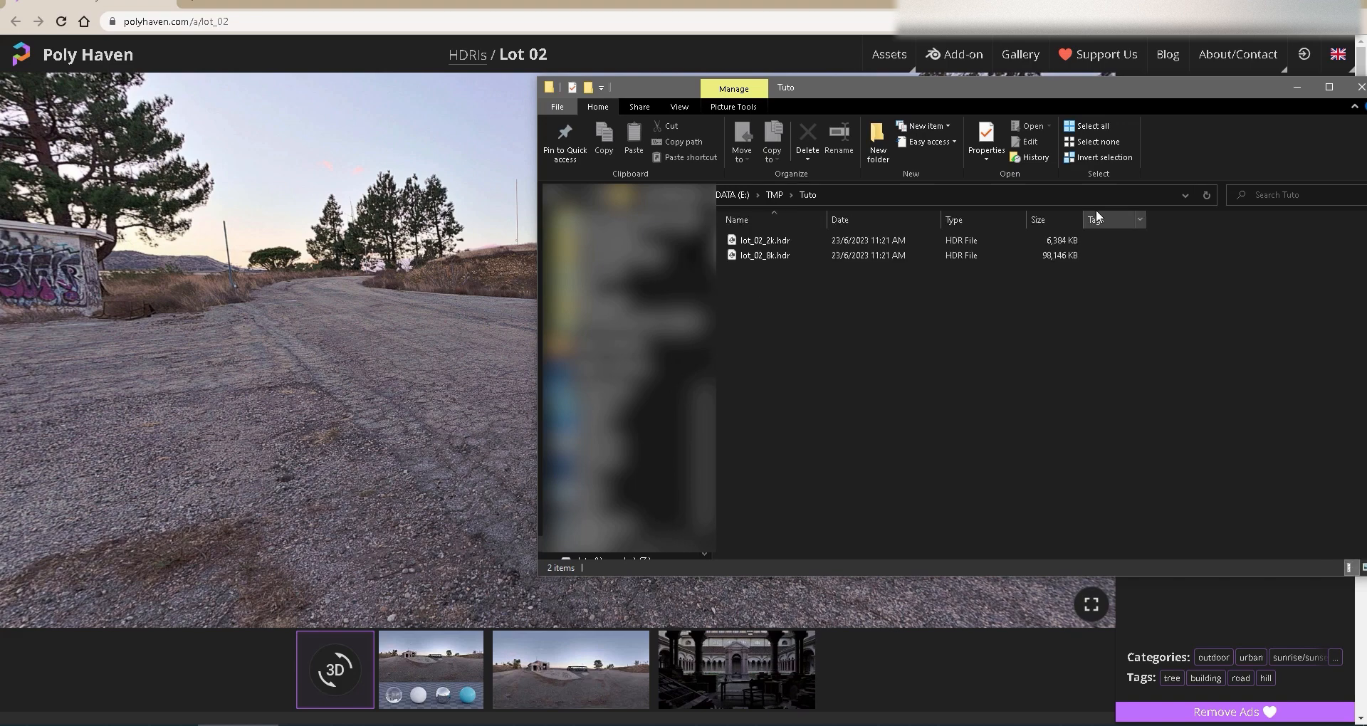
pyautogui.click(826, 241)
pyautogui.click(1062, 260)
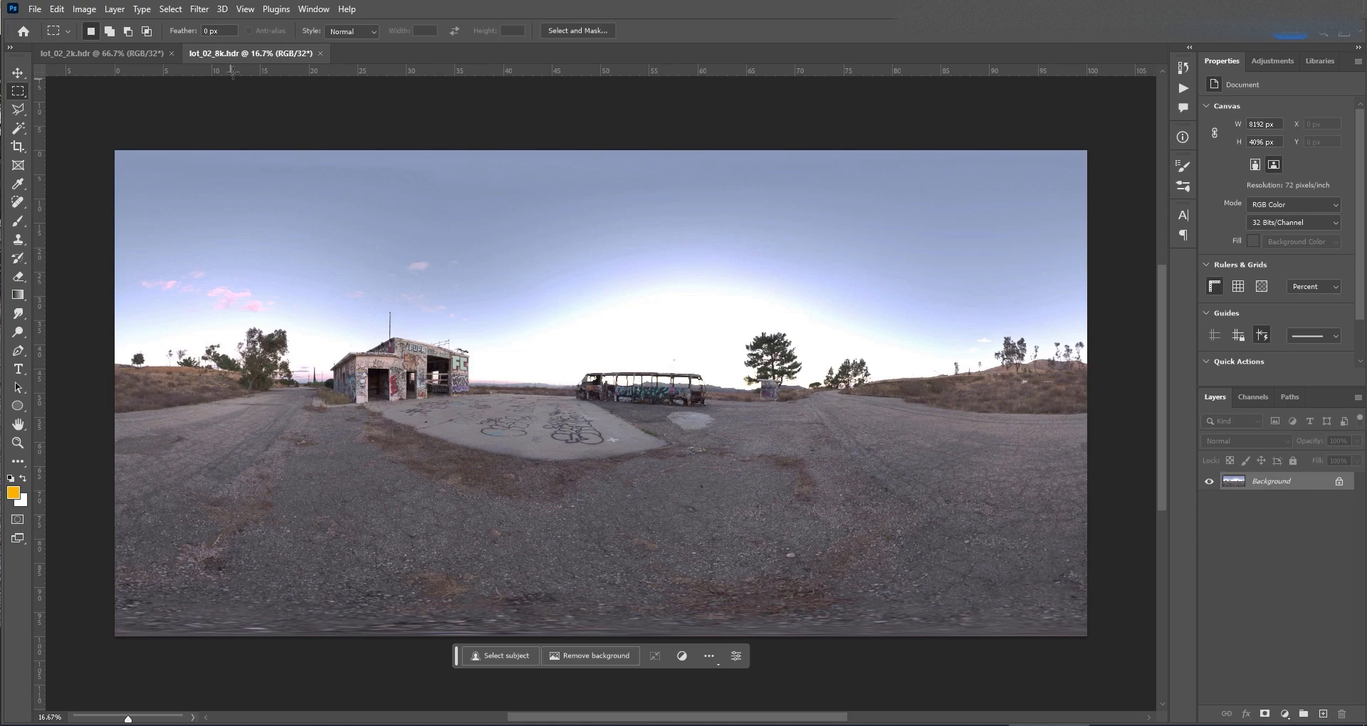
# Inspect the 8K image's dimensions in the Image Size dialog, then switch to the 2K document
pyautogui.click(84, 9)
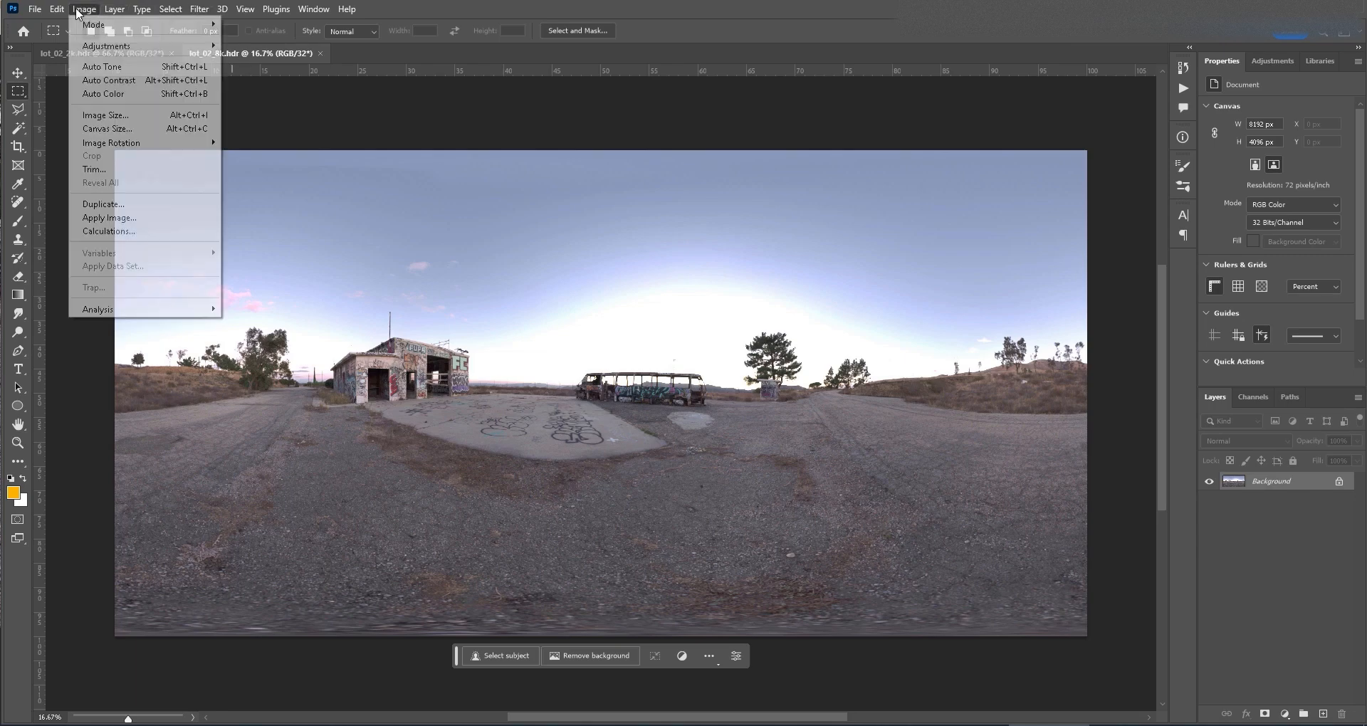
pyautogui.click(117, 118)
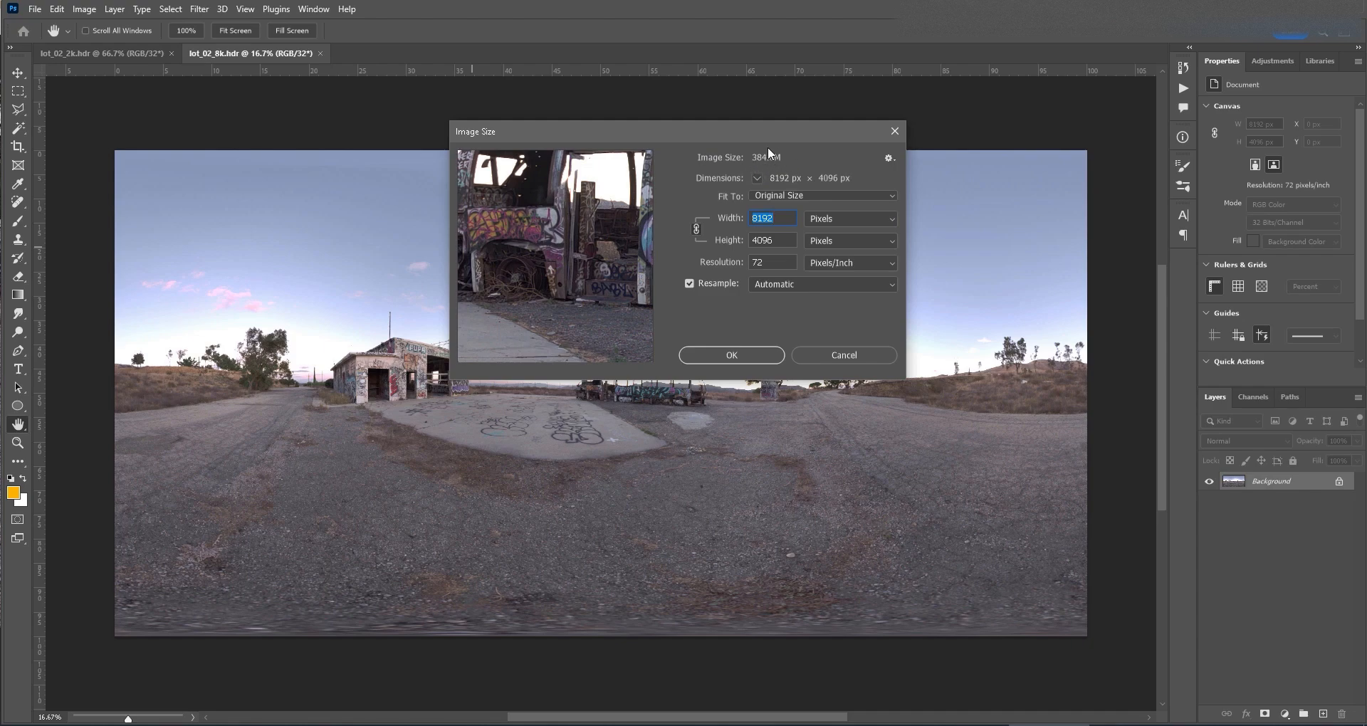
pyautogui.click(855, 356)
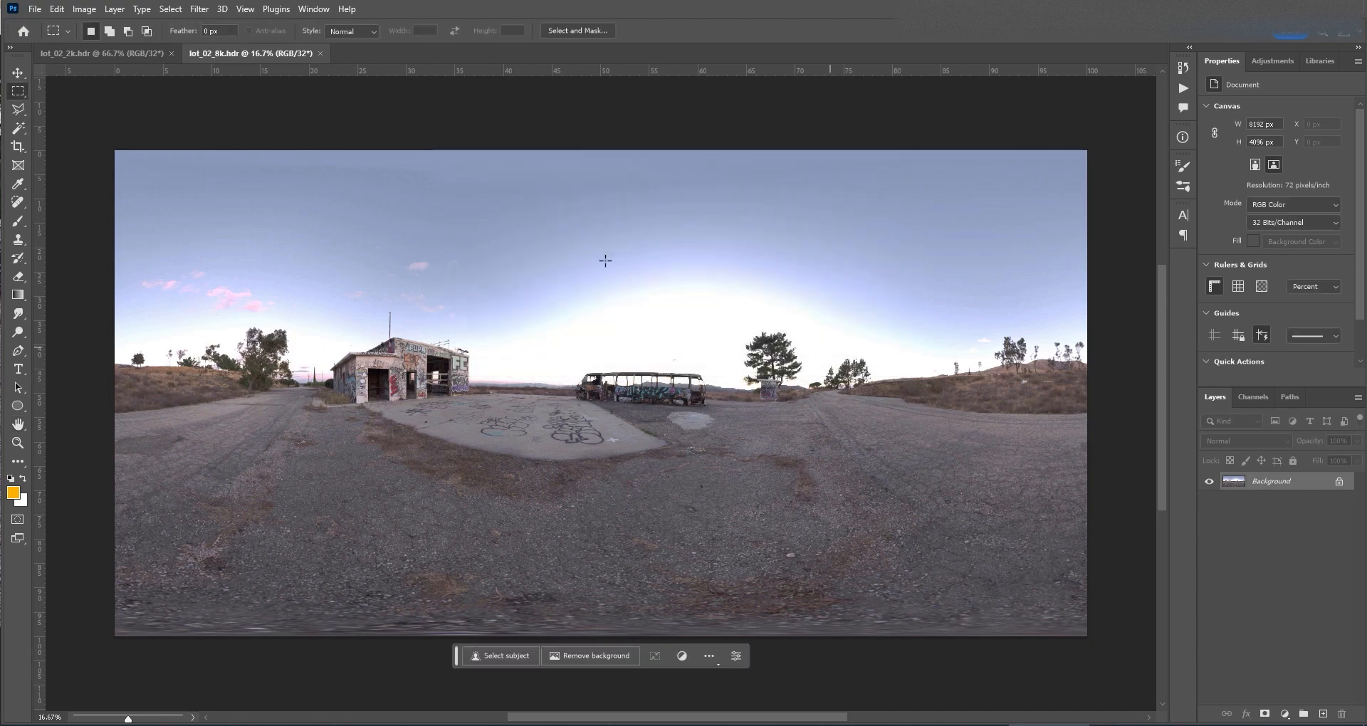
pyautogui.click(66, 53)
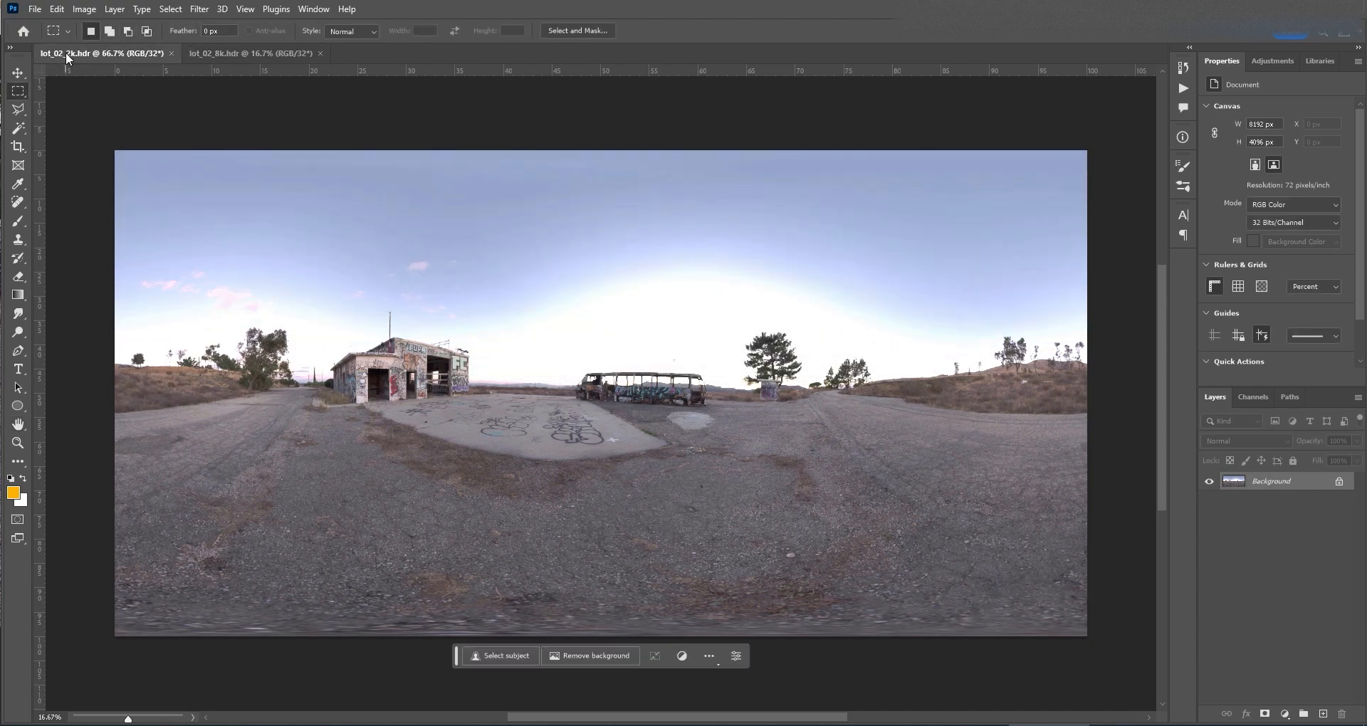
# Inspect the 2K image's dimensions in the Image Size dialog and close it
pyautogui.click(240, 48)
pyautogui.click(121, 47)
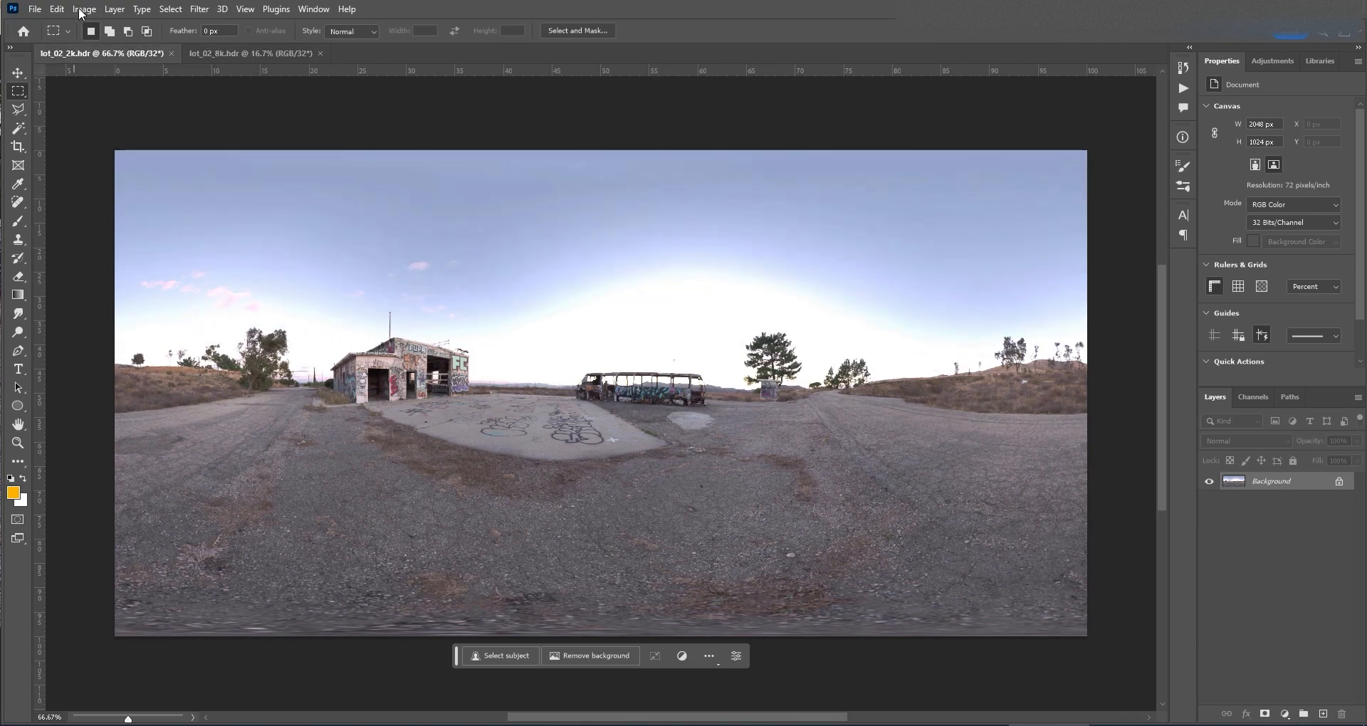
pyautogui.click(80, 10)
pyautogui.click(93, 113)
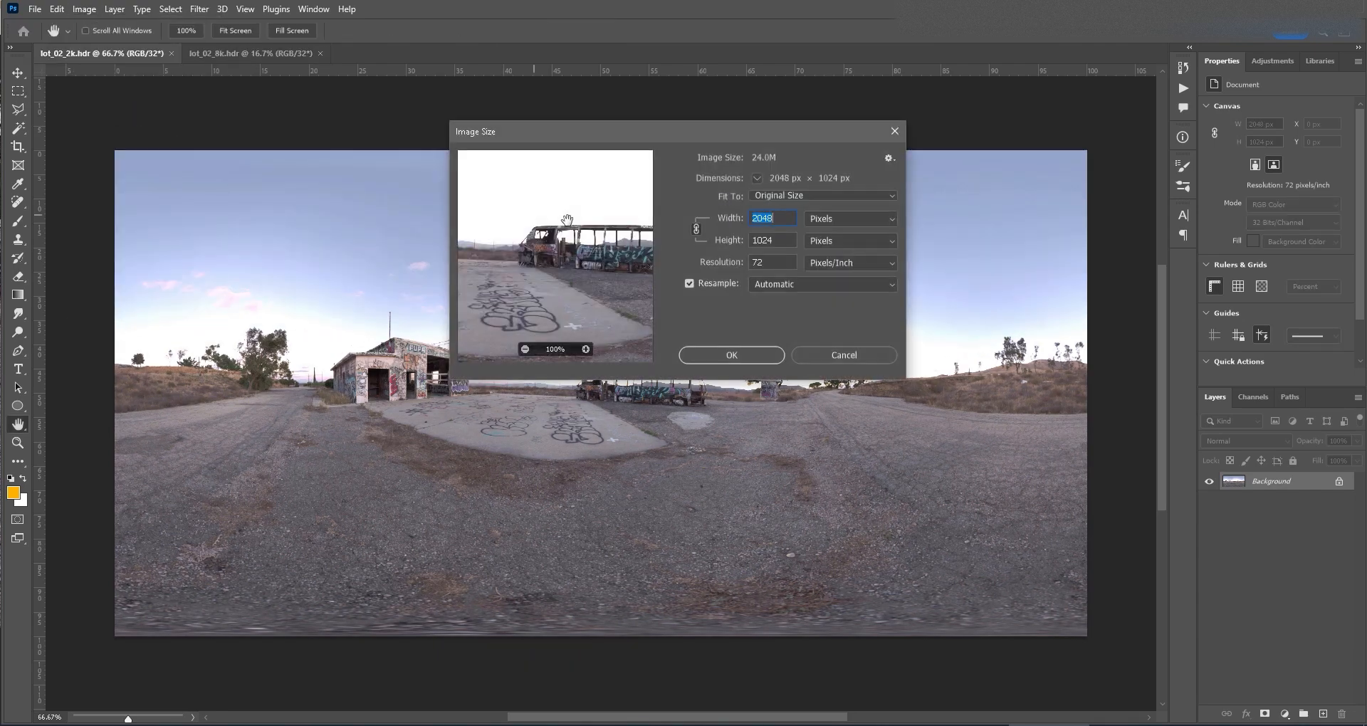
pyautogui.click(860, 356)
# Convert the 8K image to 8 bits/channel using HDR Toning with the Exposure and Gamma method
pyautogui.click(249, 54)
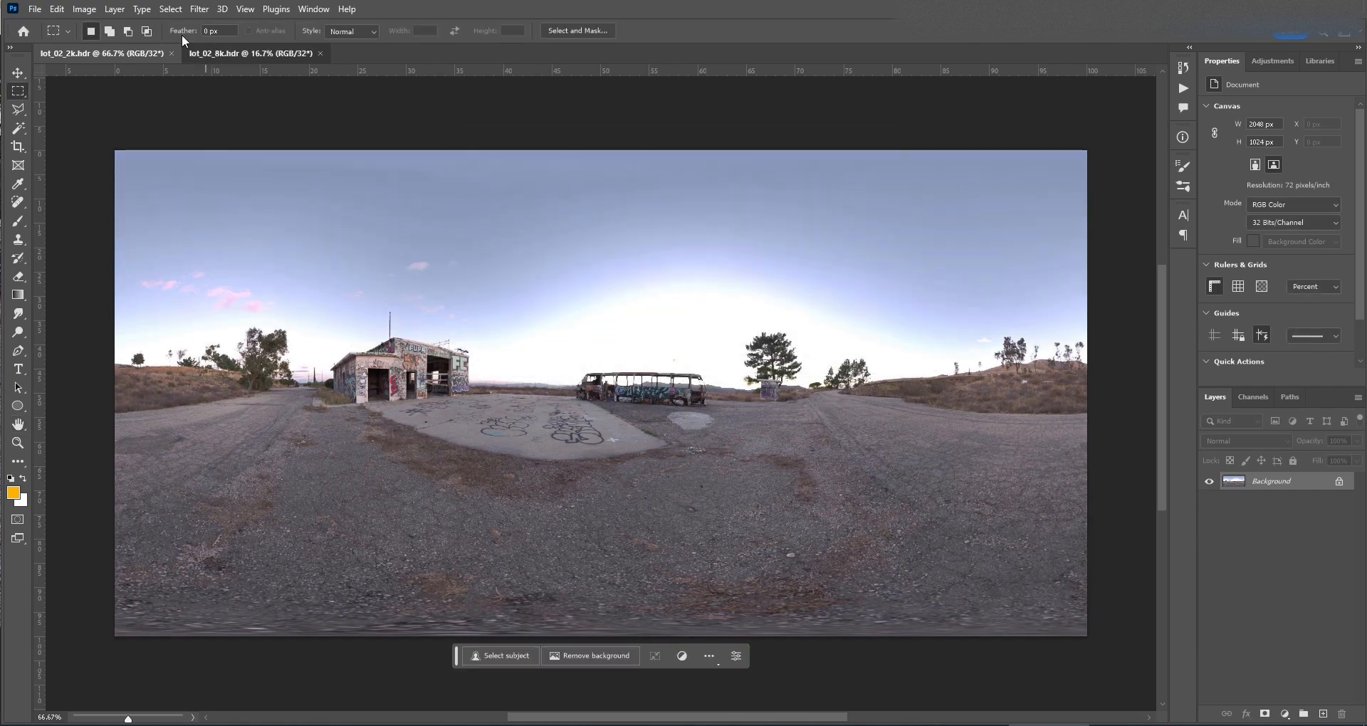
pyautogui.click(85, 10)
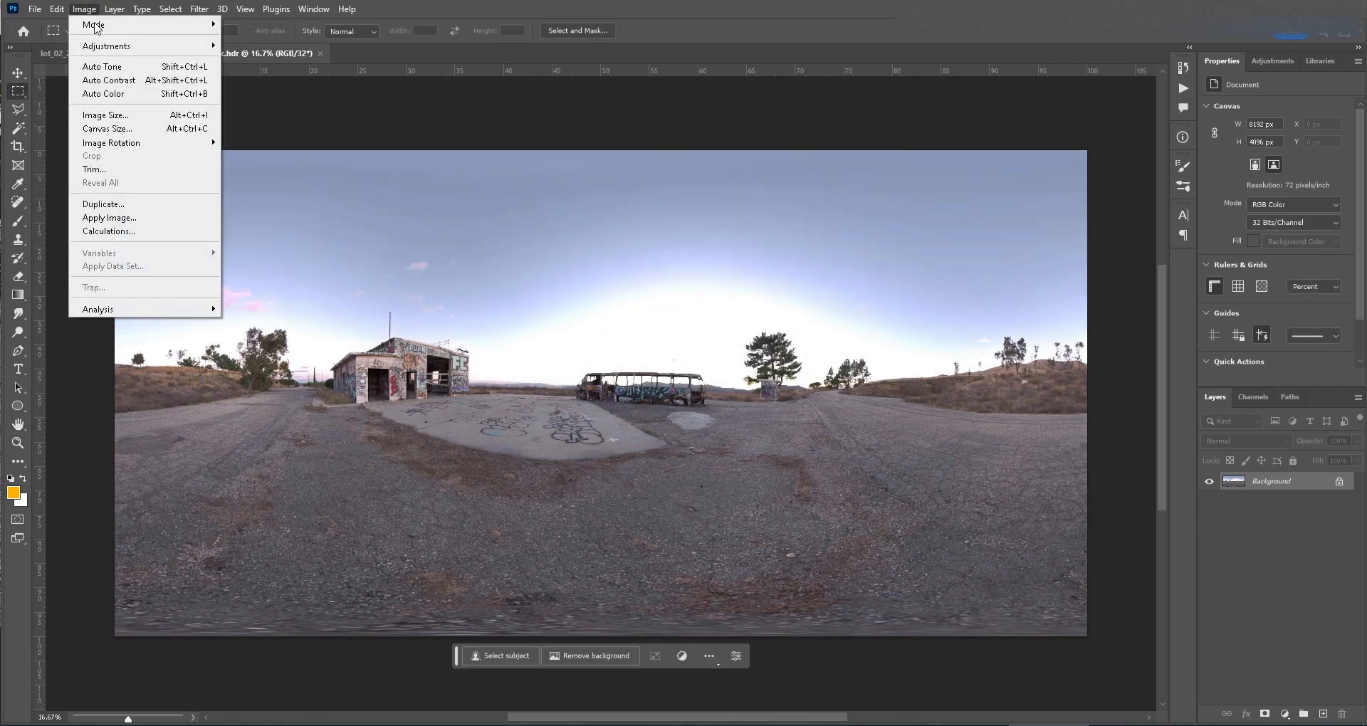
pyautogui.moveTo(94, 27)
pyautogui.click(267, 140)
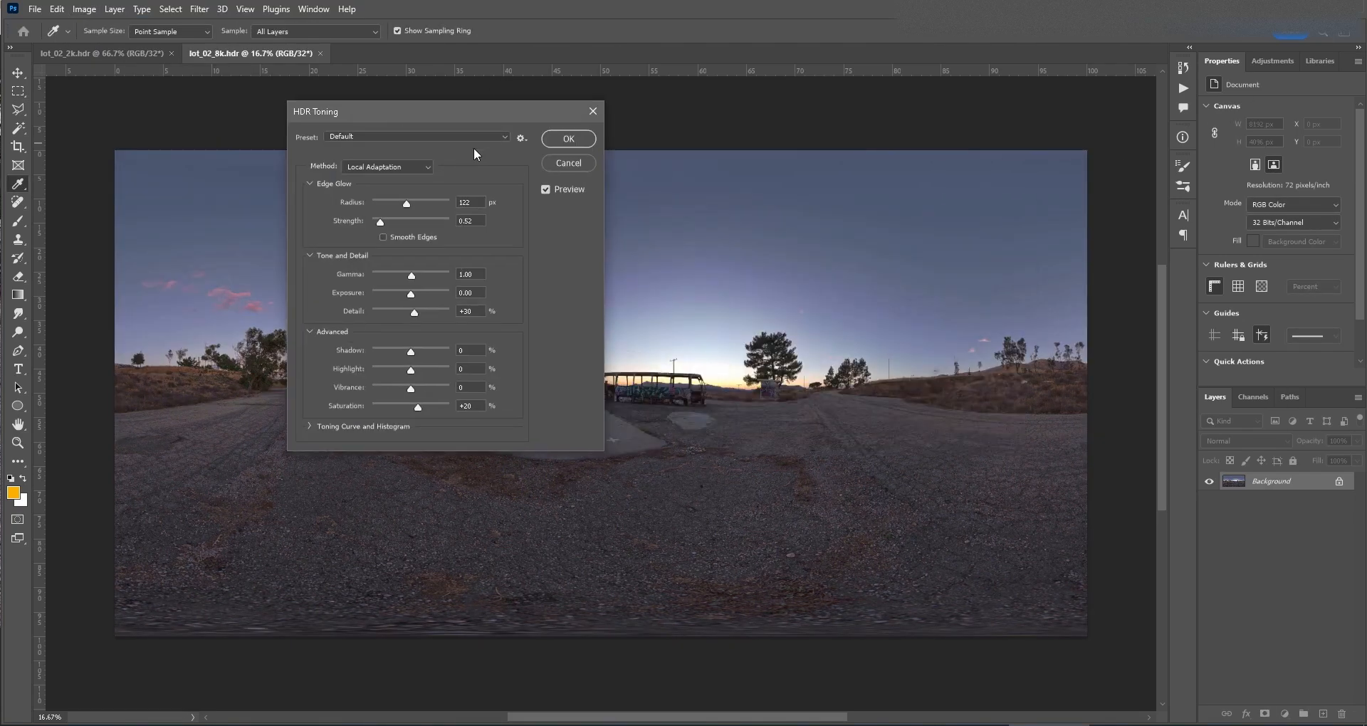
pyautogui.click(417, 166)
pyautogui.click(401, 180)
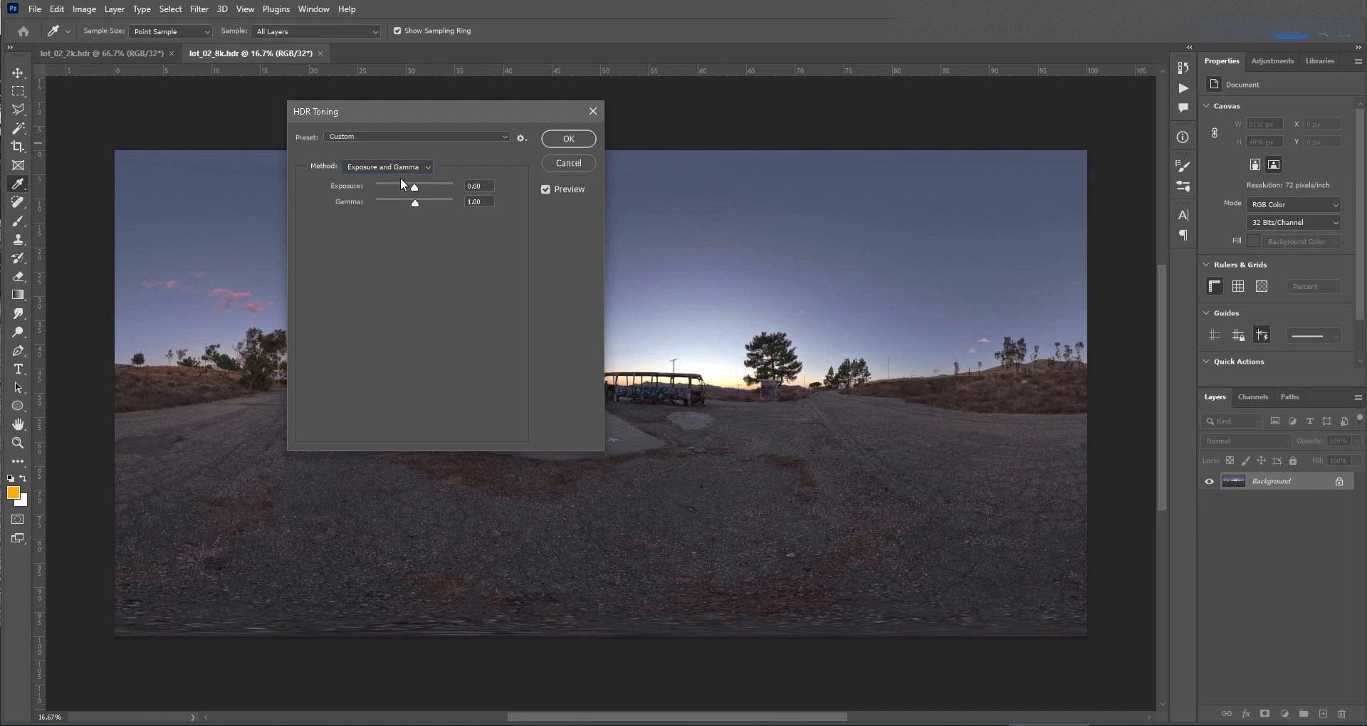
pyautogui.moveTo(546, 112); pyautogui.dragTo(356, 173)
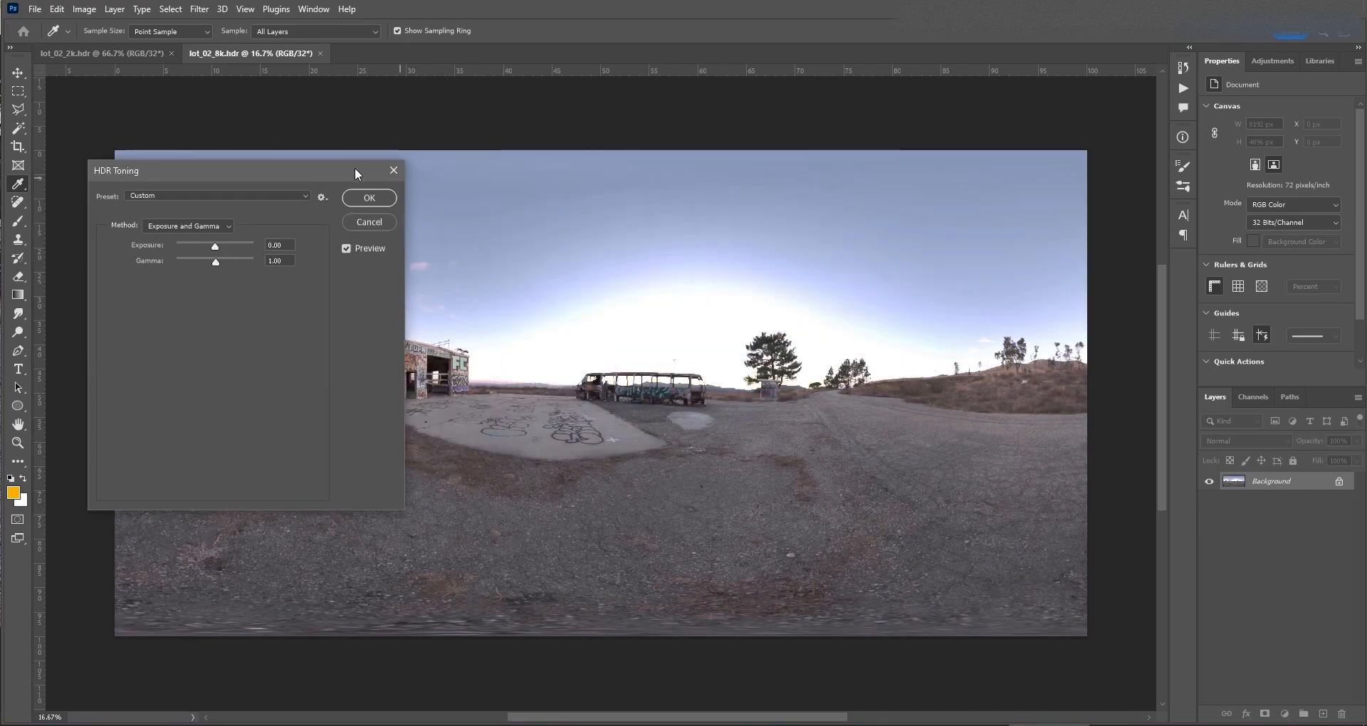
pyautogui.click(370, 198)
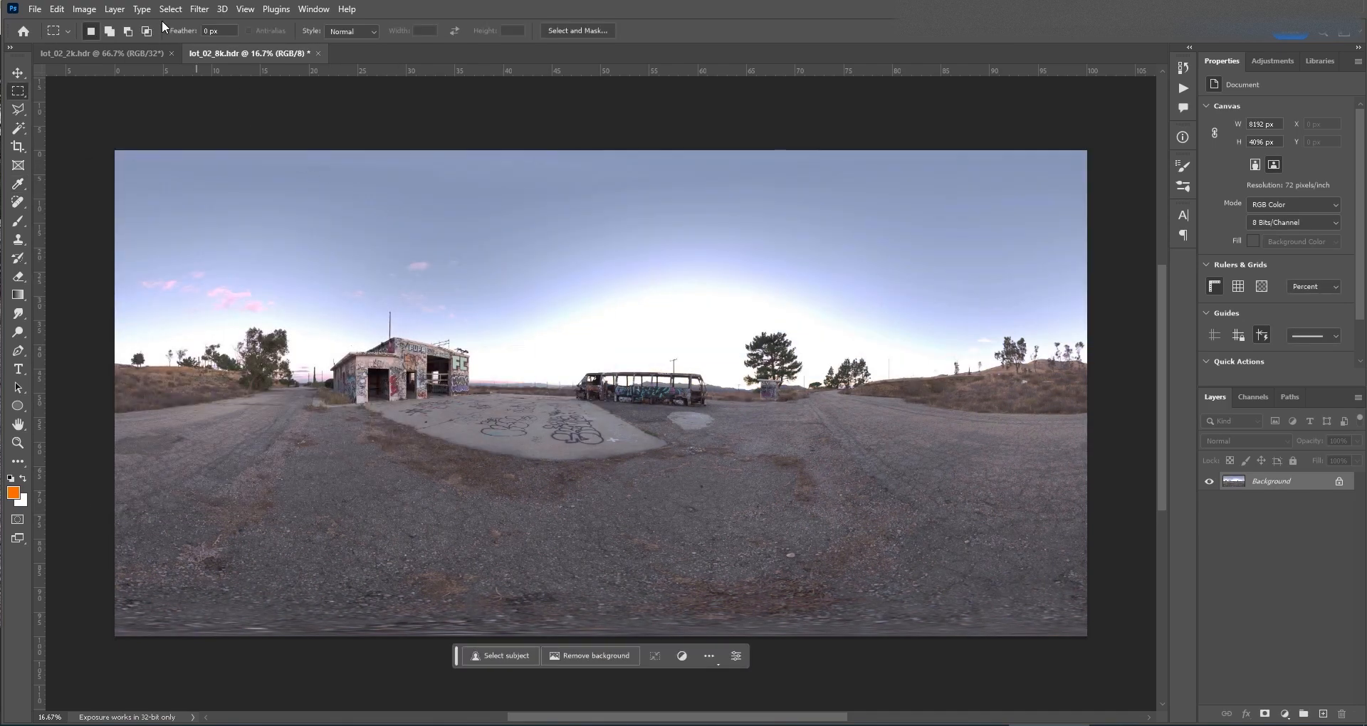
# Check the converted 8K image's size, then save a copy of the image
pyautogui.click(84, 9)
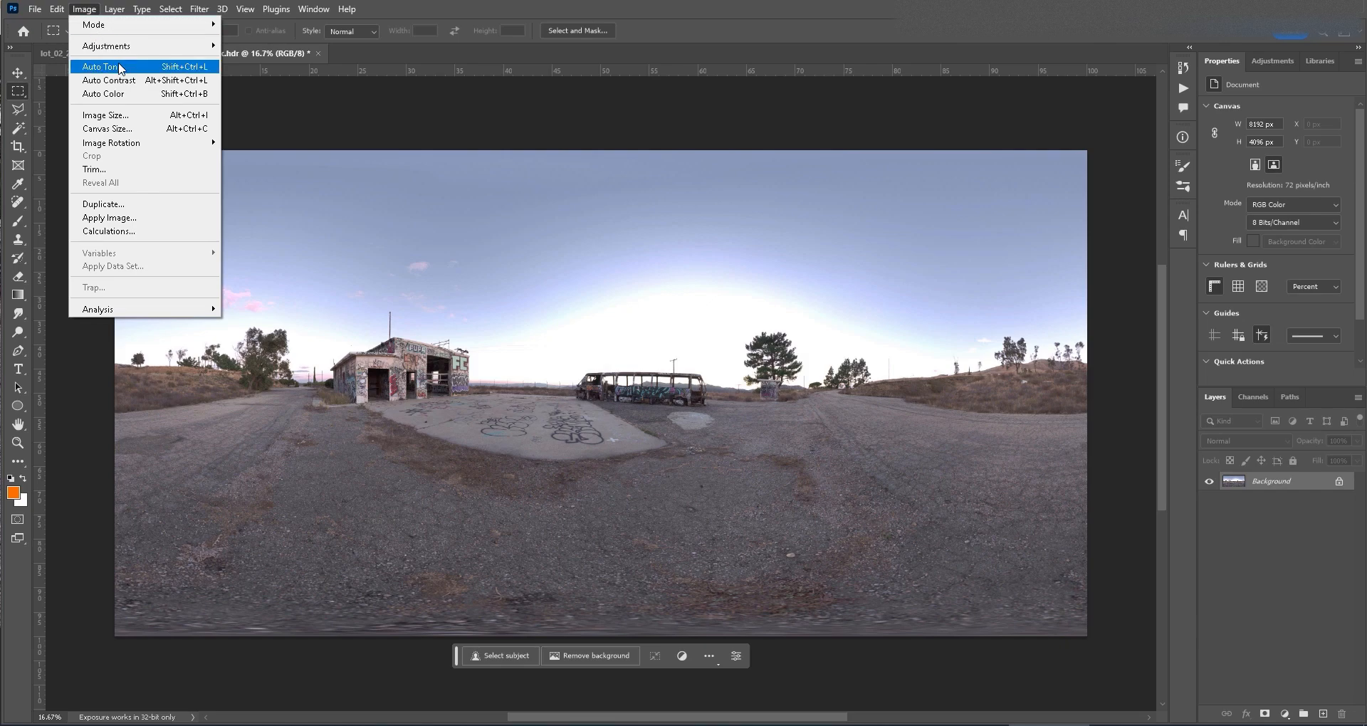
pyautogui.click(105, 114)
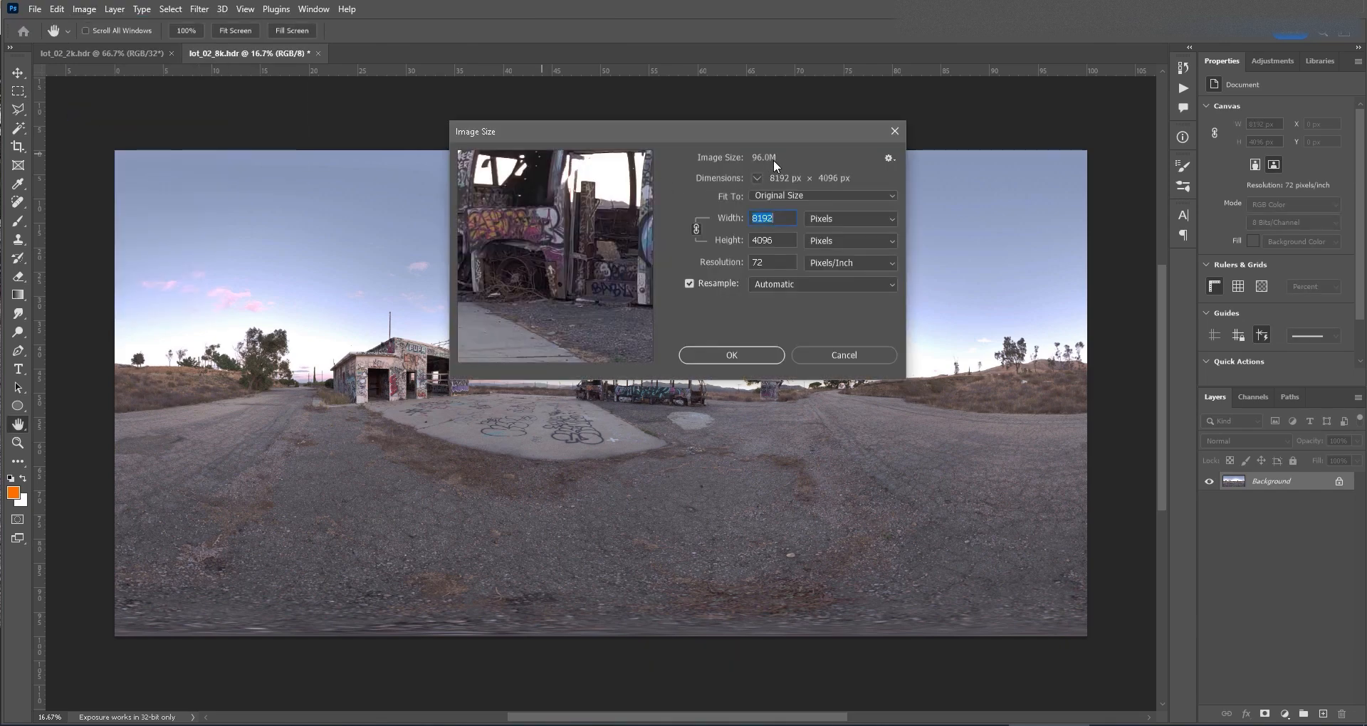
pyautogui.click(895, 132)
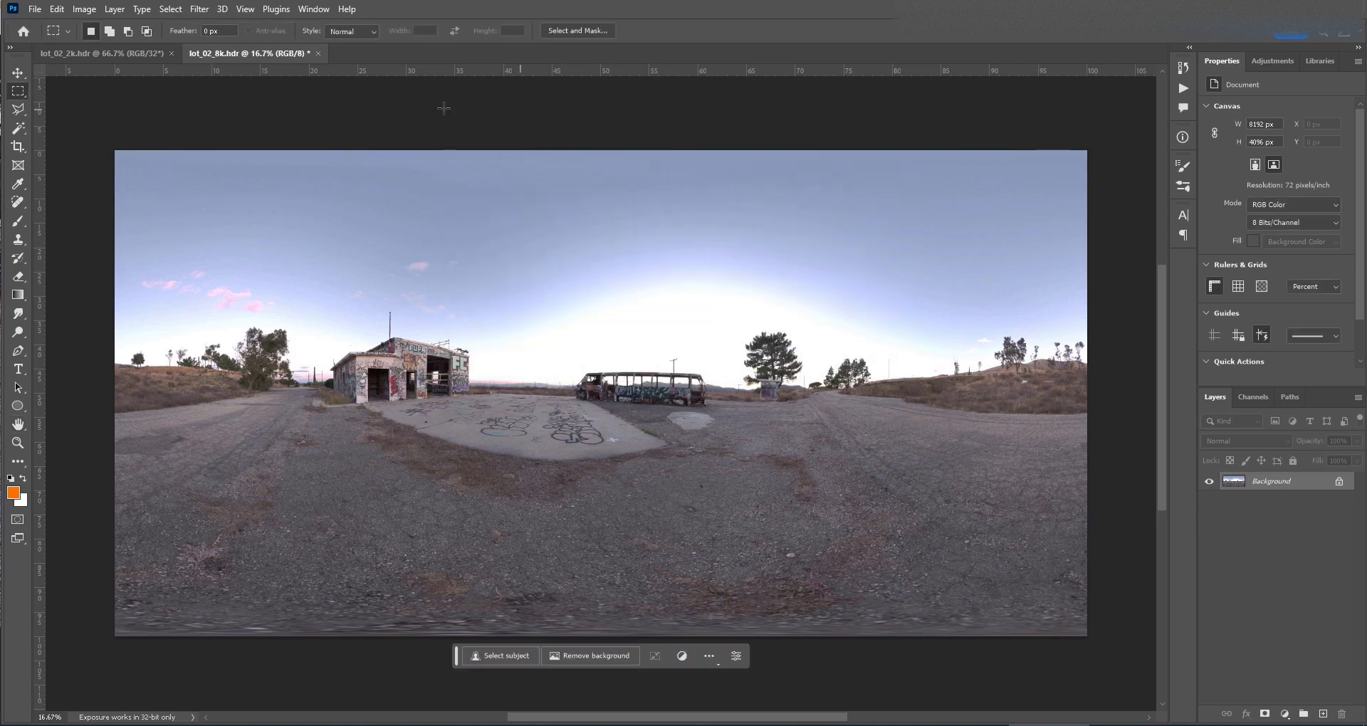
pyautogui.click(35, 10)
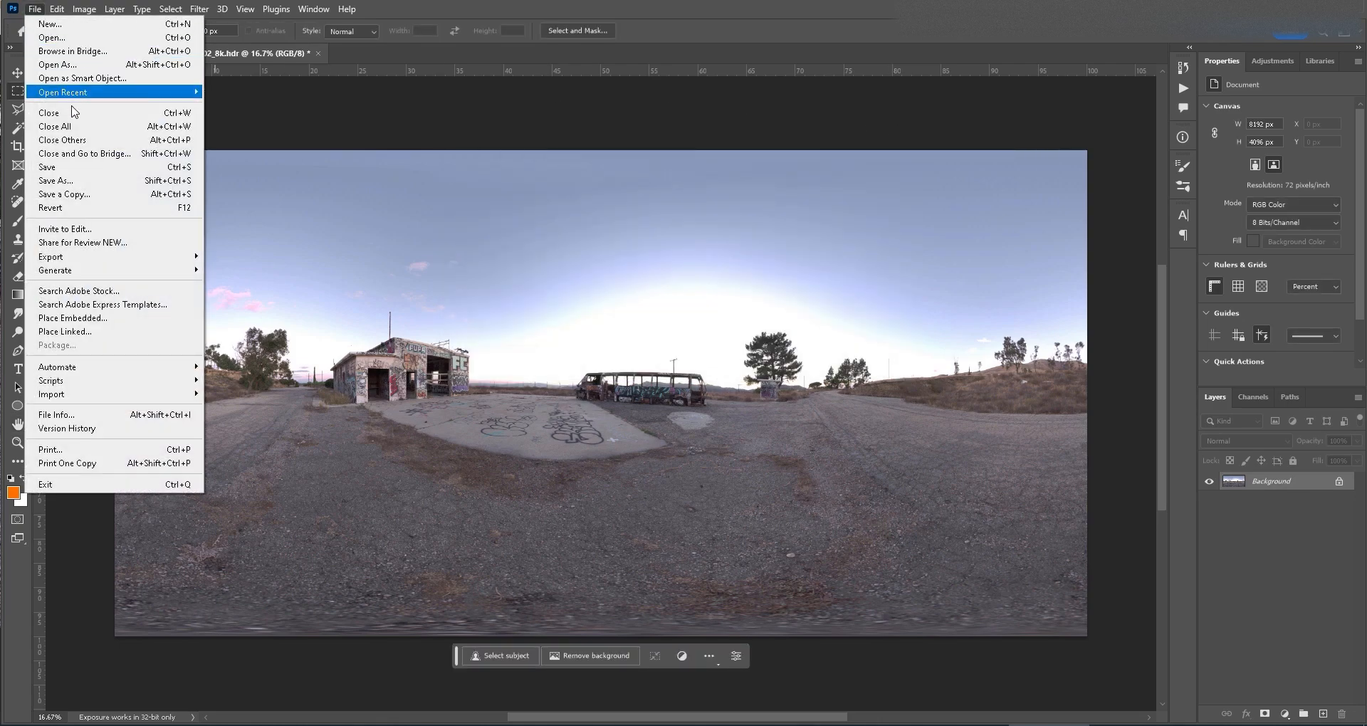
pyautogui.click(69, 194)
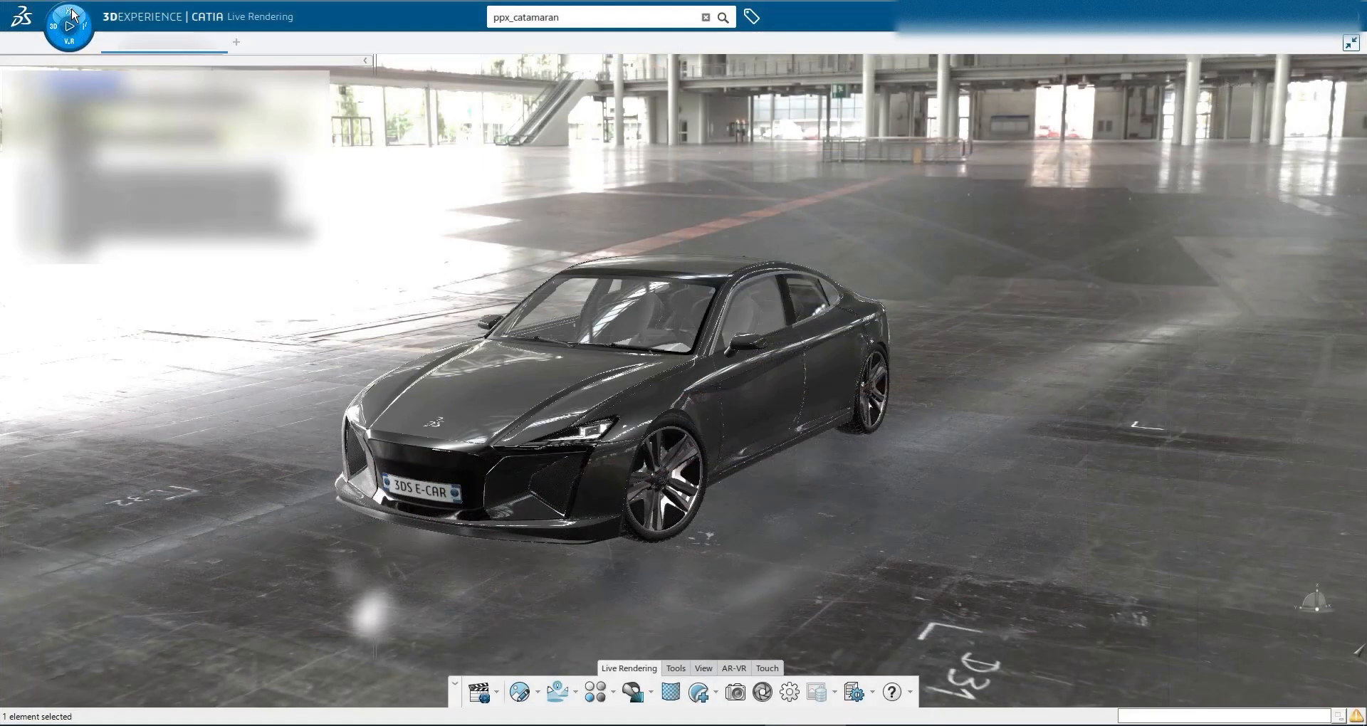
# Launch Ambience Studio and start a new environment from the 4K preset_rectangle_light preset
pyautogui.click(73, 20)
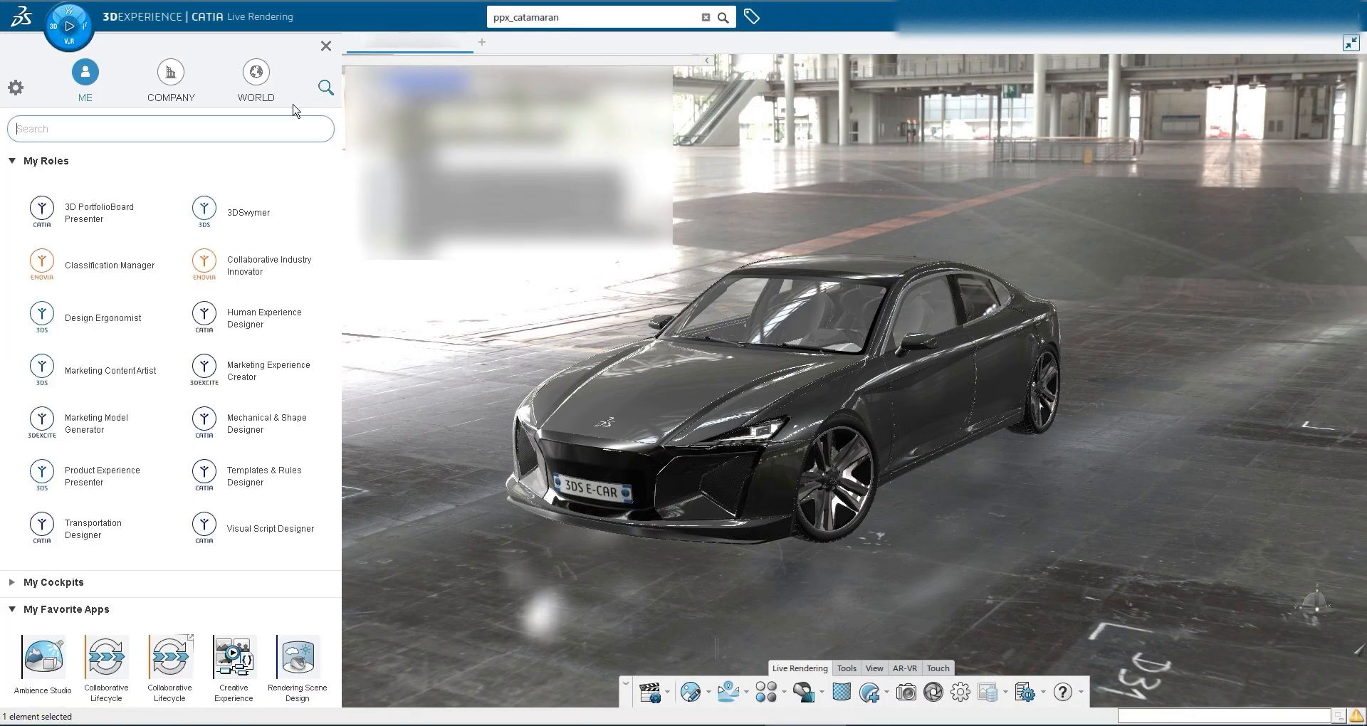
pyautogui.write('ambi')
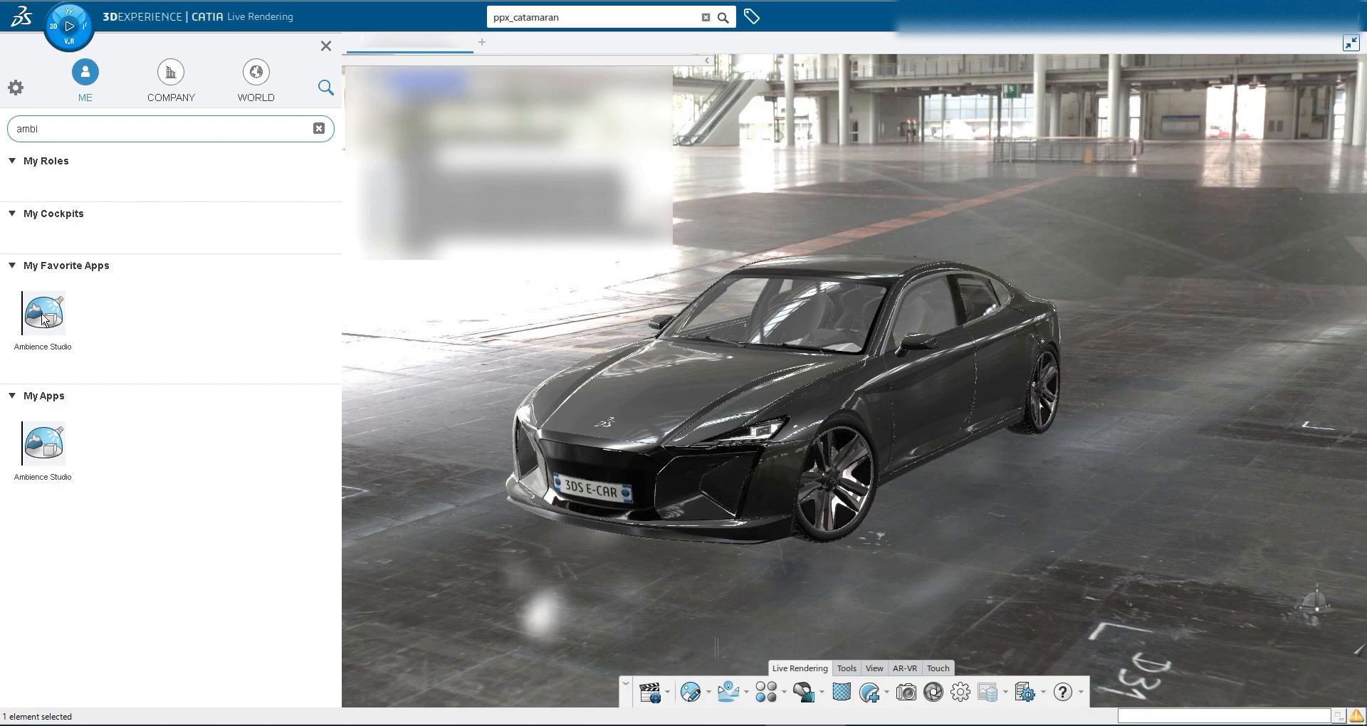
pyautogui.click(44, 319)
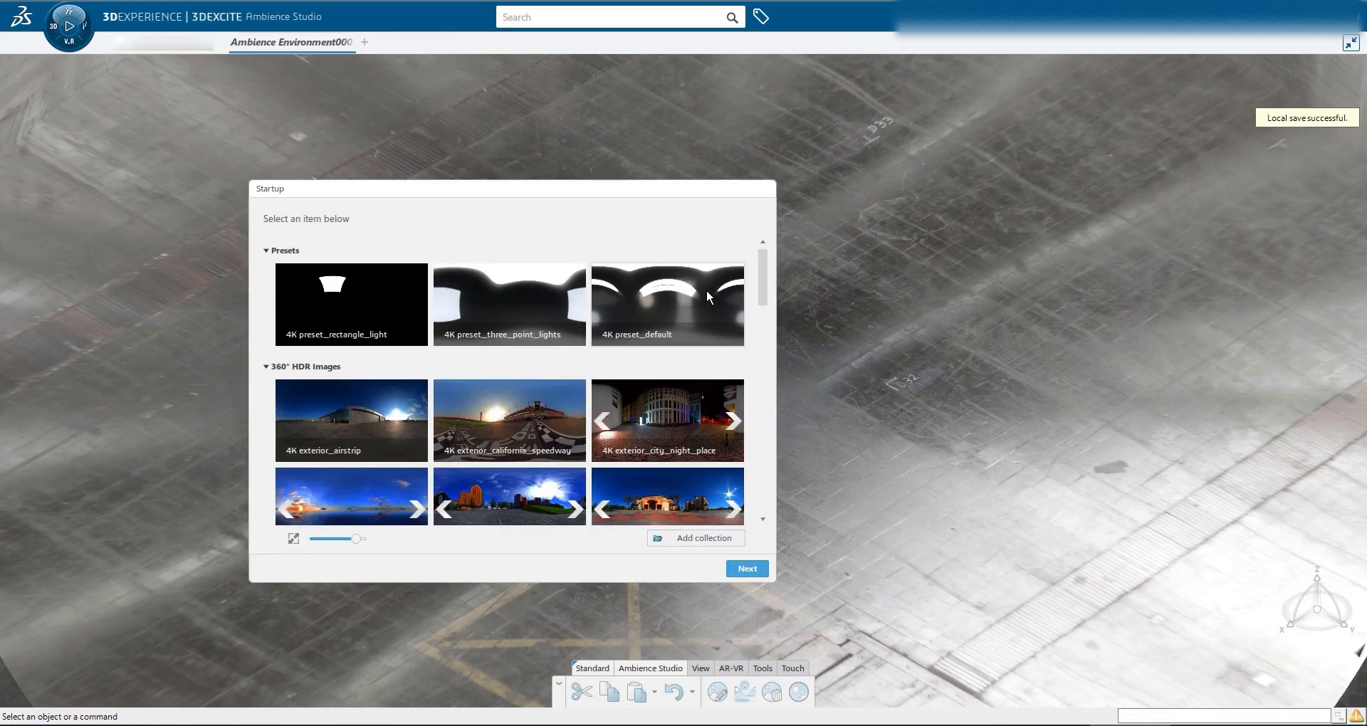
pyautogui.moveTo(763, 280)
pyautogui.mouseDown()
pyautogui.moveTo(771, 540)
pyautogui.moveTo(764, 268)
pyautogui.mouseUp()
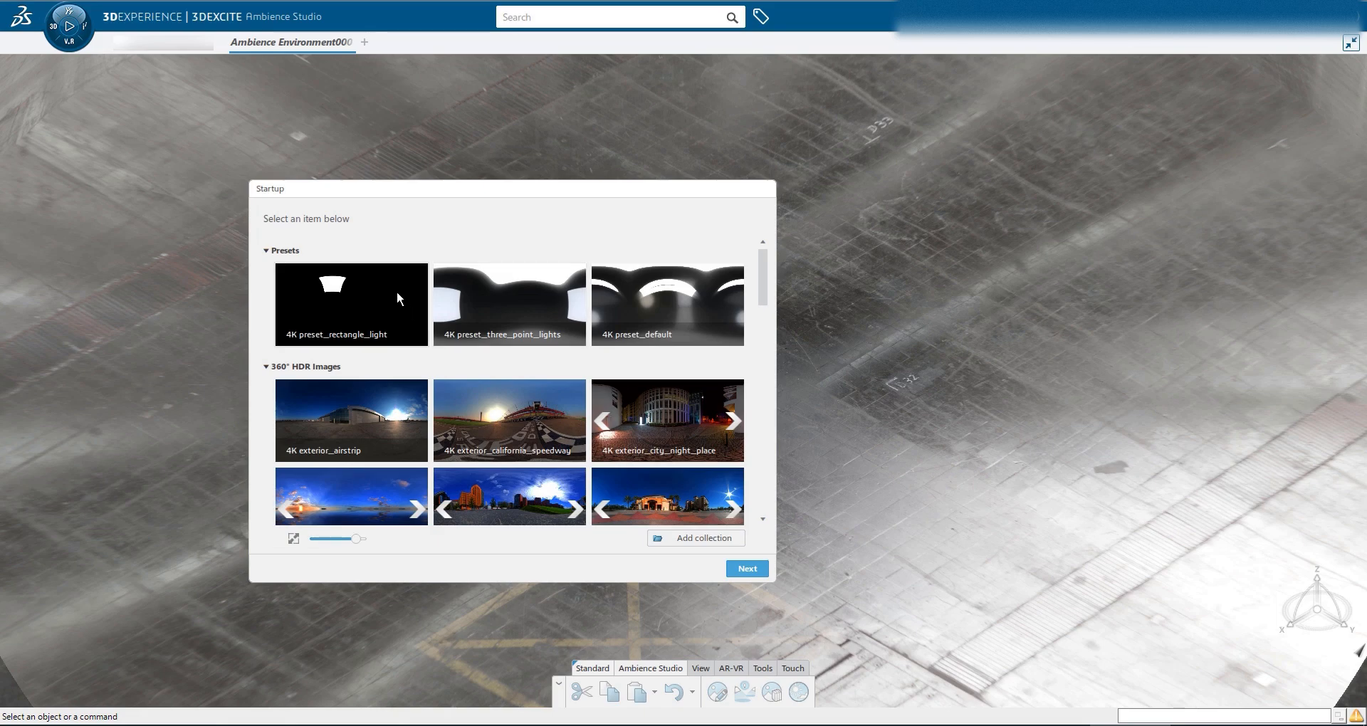
pyautogui.click(397, 297)
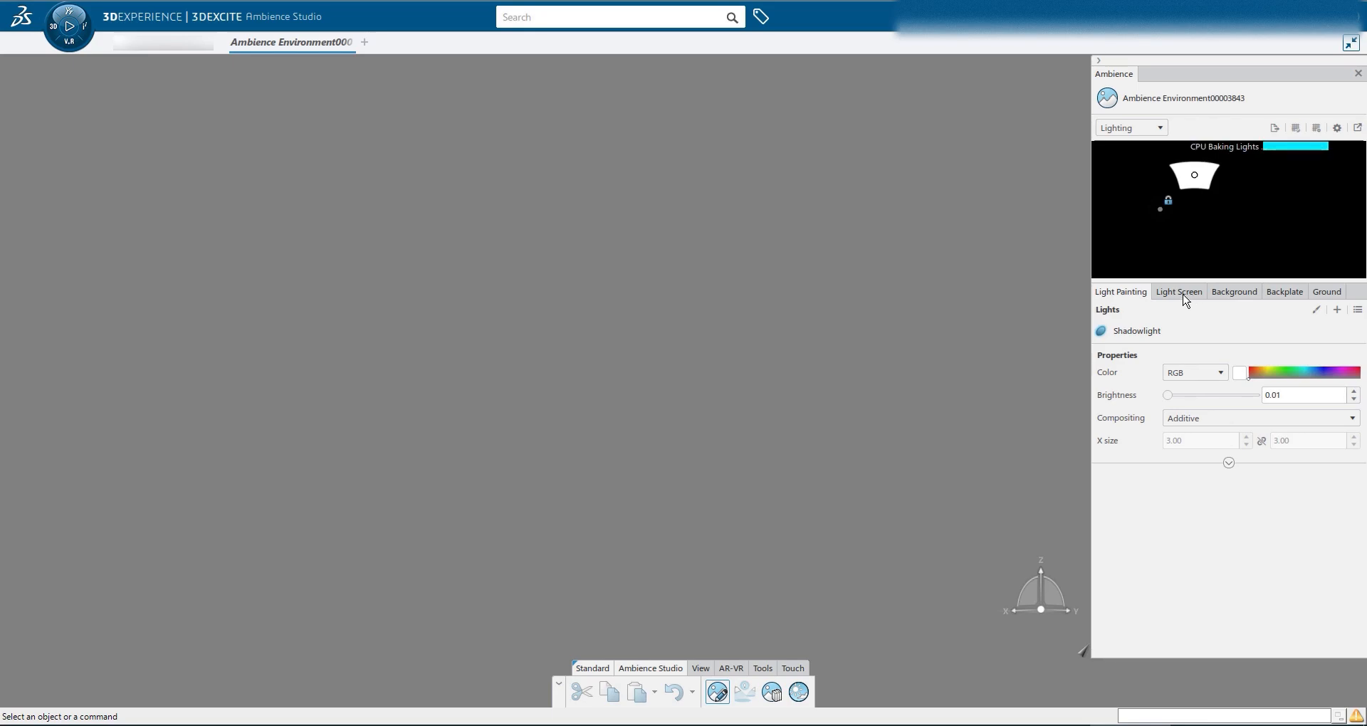
# Set the Light Screen Map 360 source to Abandonned_Building_2k.hdr from the Tuto folder
pyautogui.click(1184, 302)
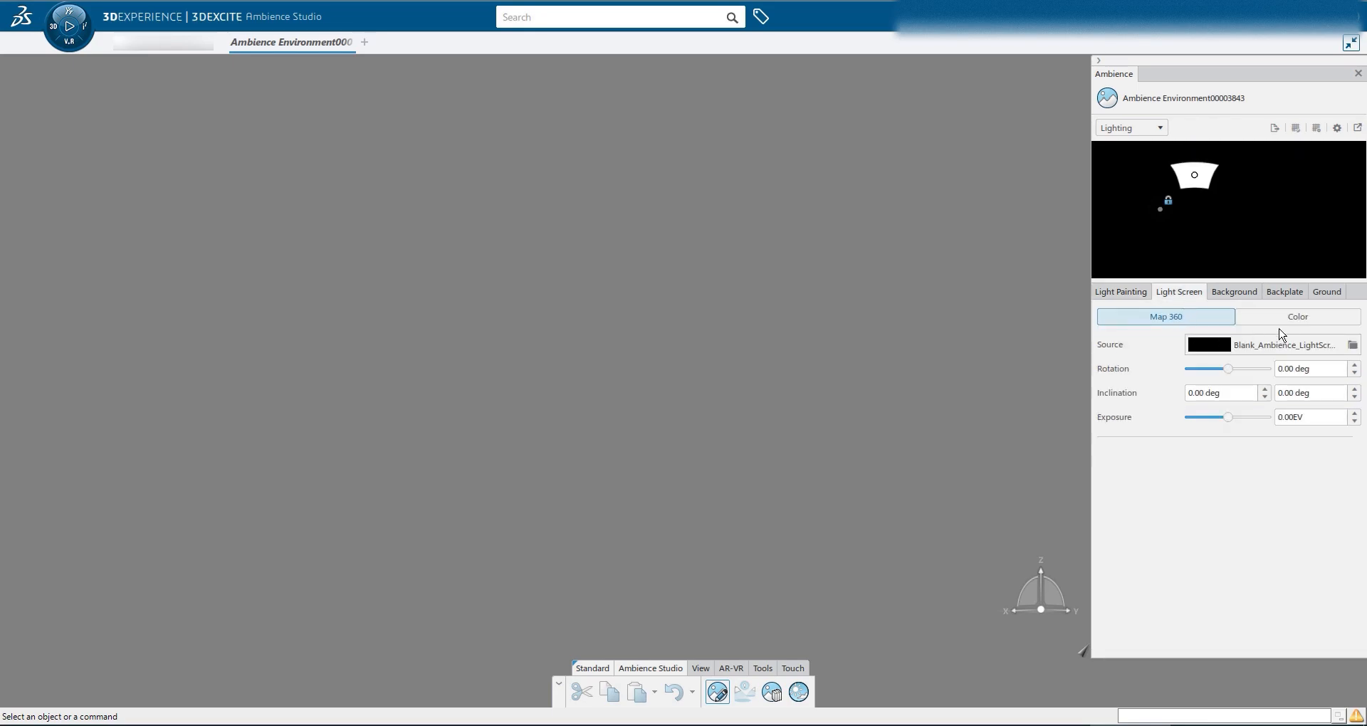
pyautogui.click(1353, 346)
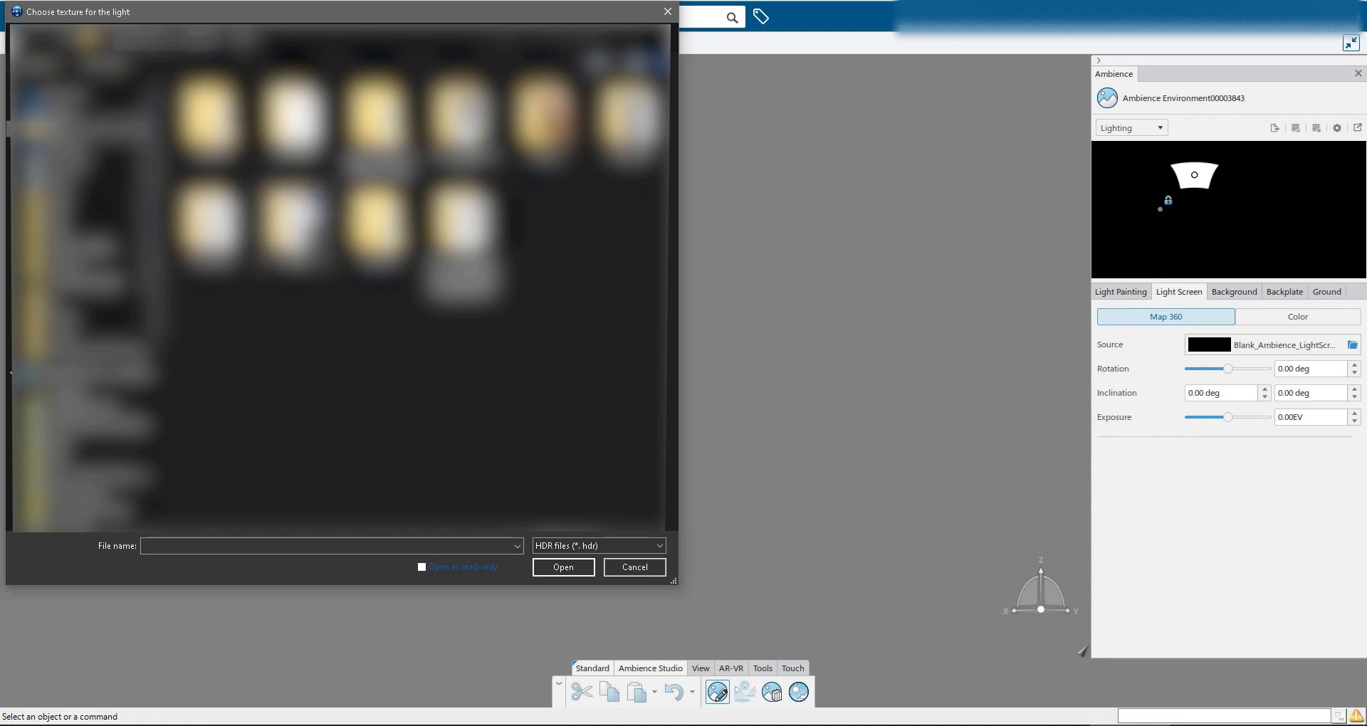
pyautogui.doubleClick(289, 225)
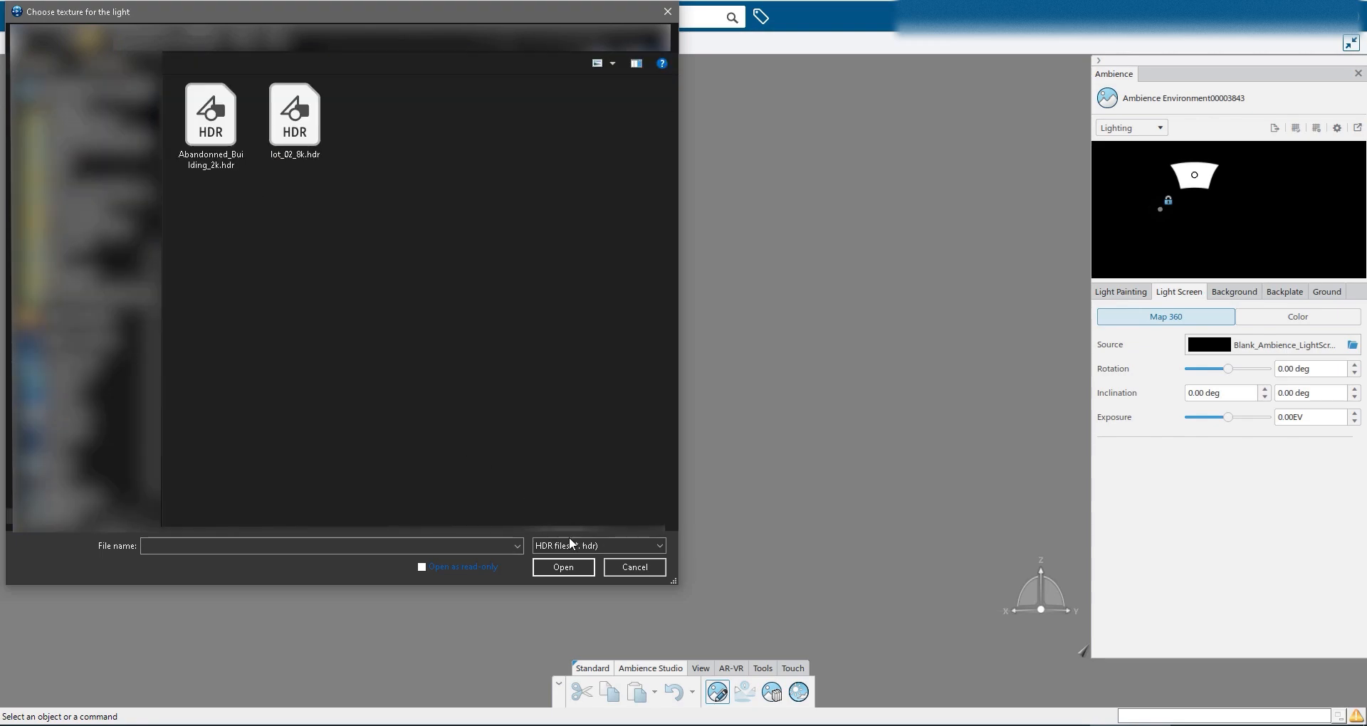
pyautogui.click(223, 147)
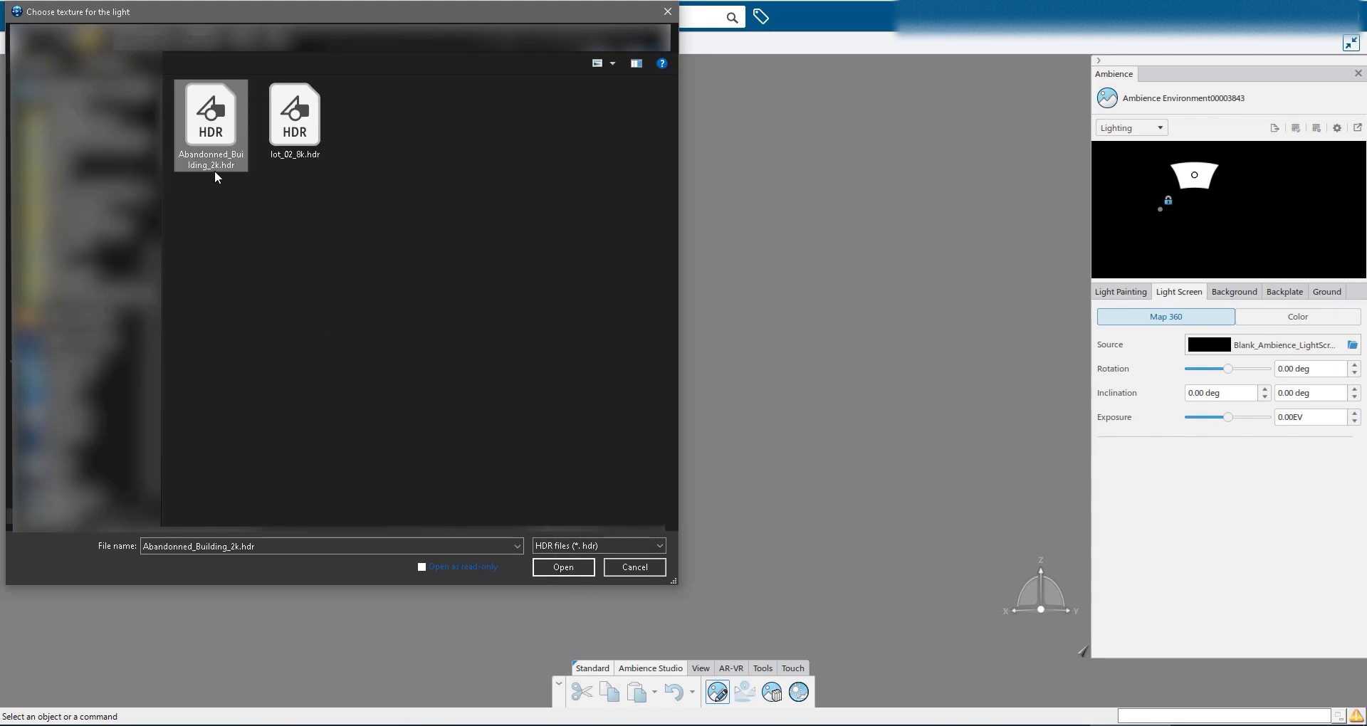
pyautogui.click(573, 569)
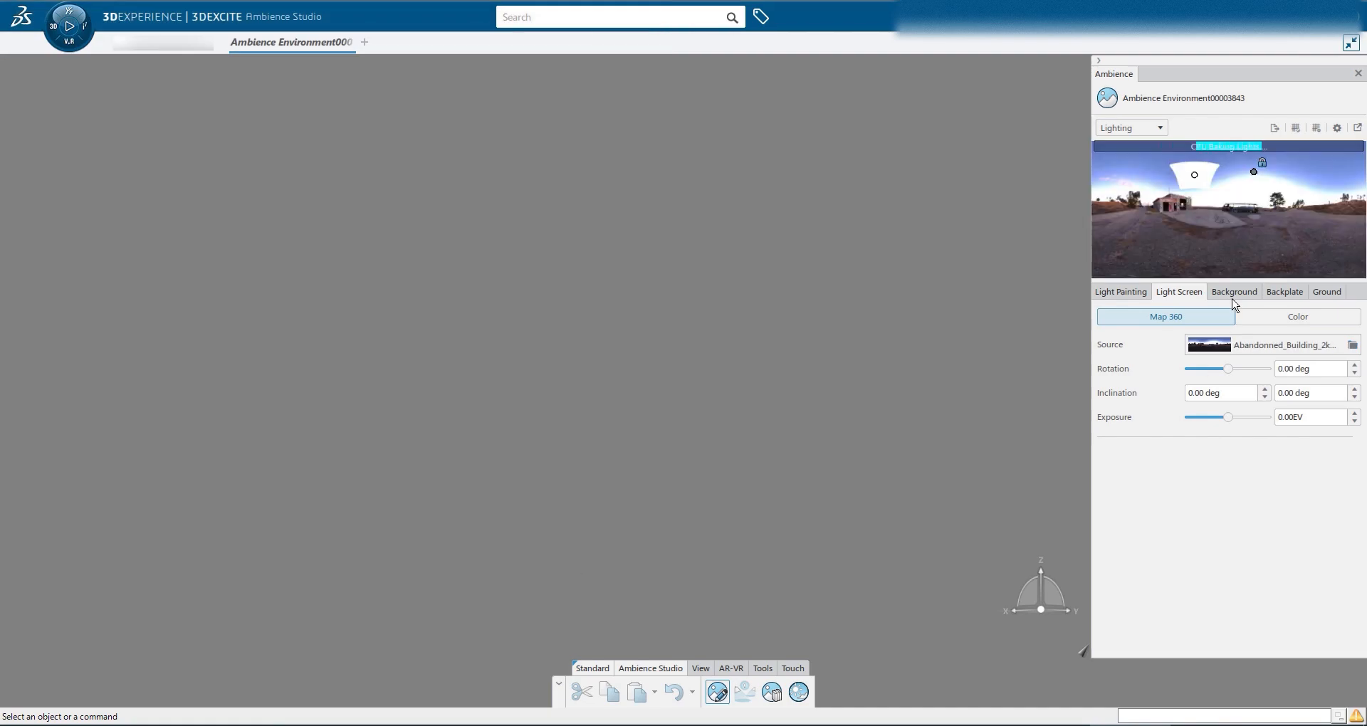
# Delete the Main_Spot light from the Light Painting lights list
pyautogui.click(1135, 298)
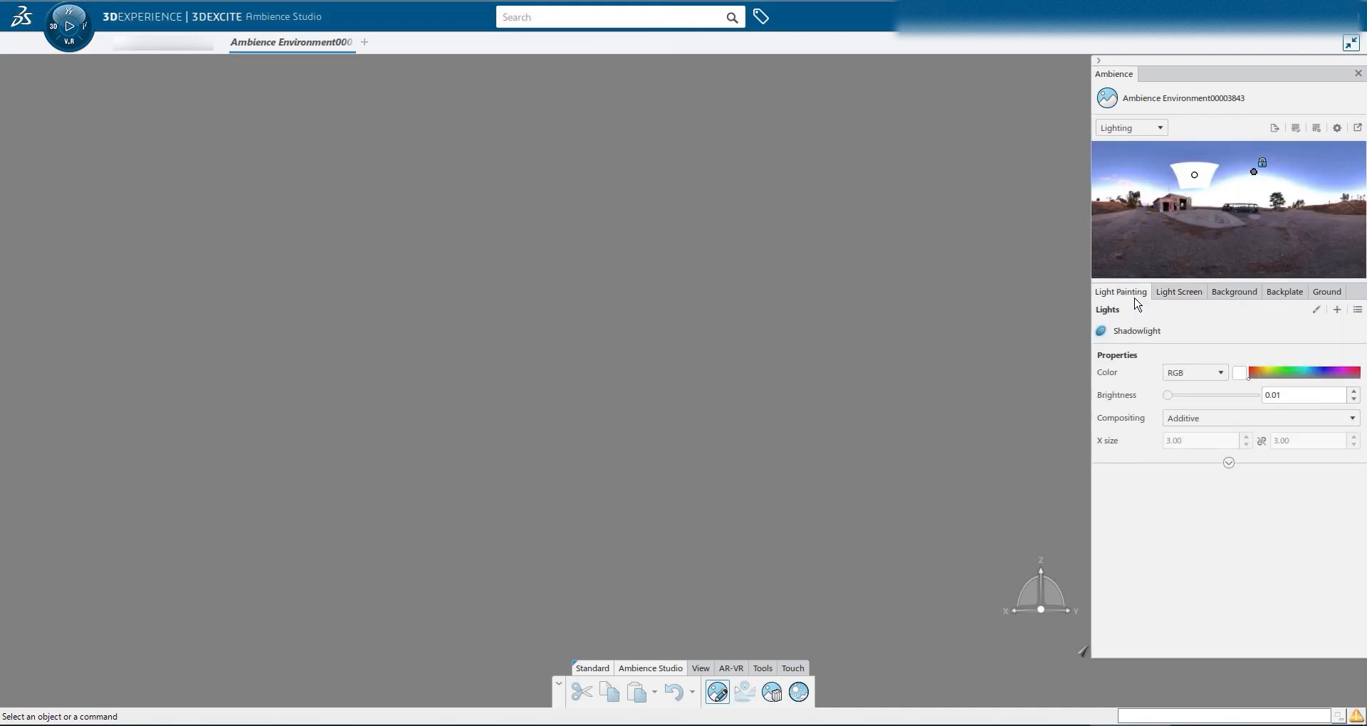
pyautogui.click(1357, 311)
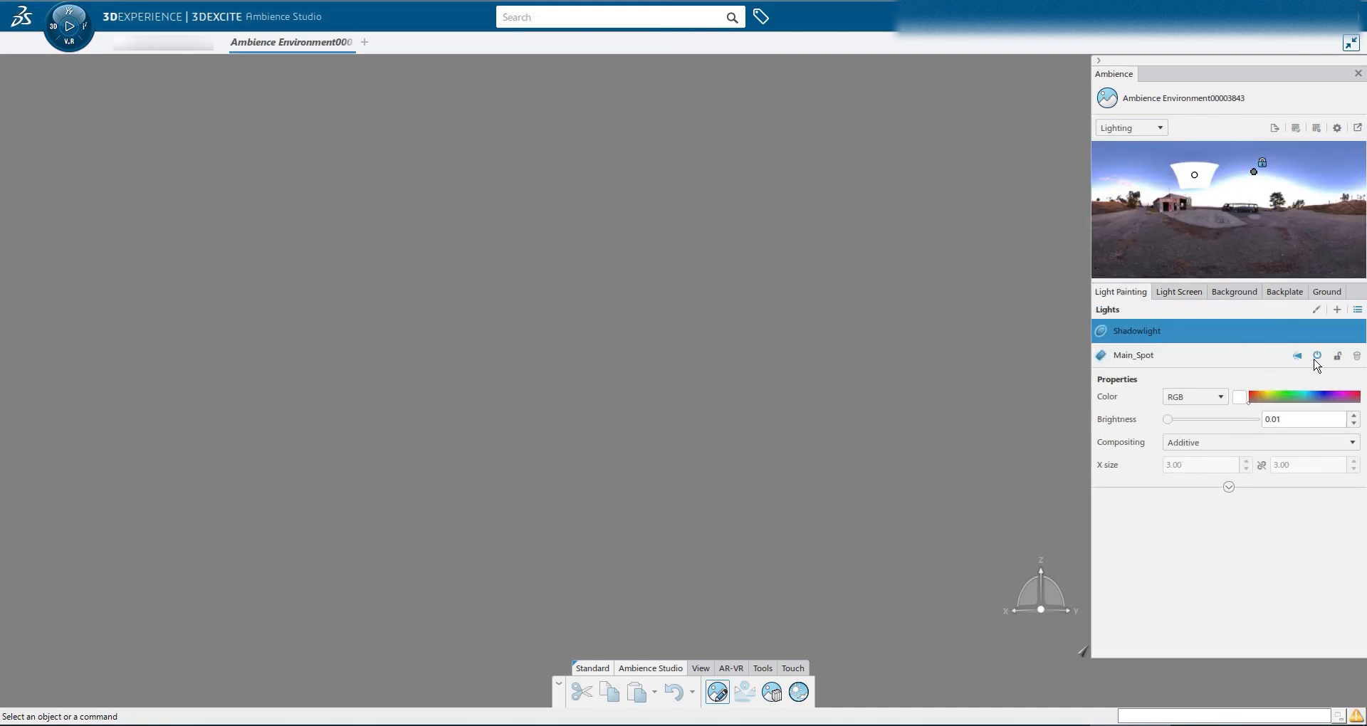
pyautogui.click(1358, 357)
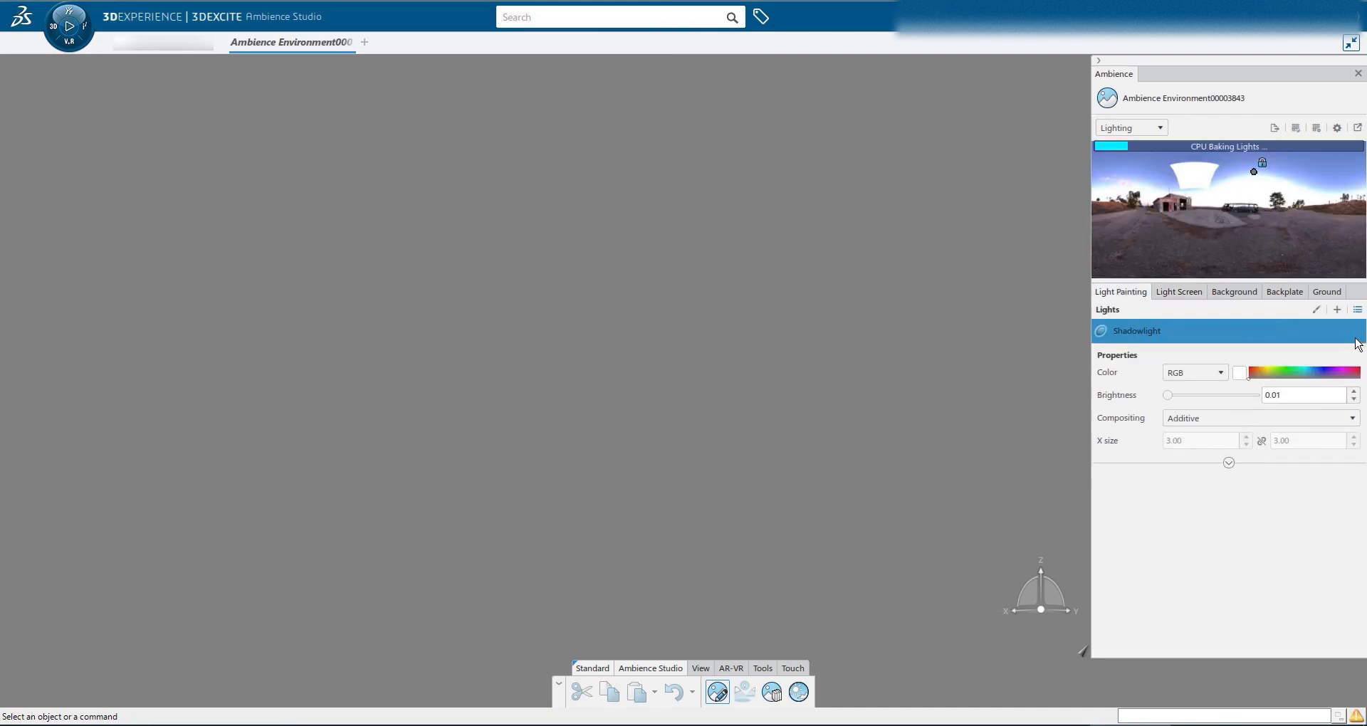
# Set the Background Map 360 source to Abandonned_Building_8K.png
pyautogui.click(1234, 294)
pyautogui.click(1335, 346)
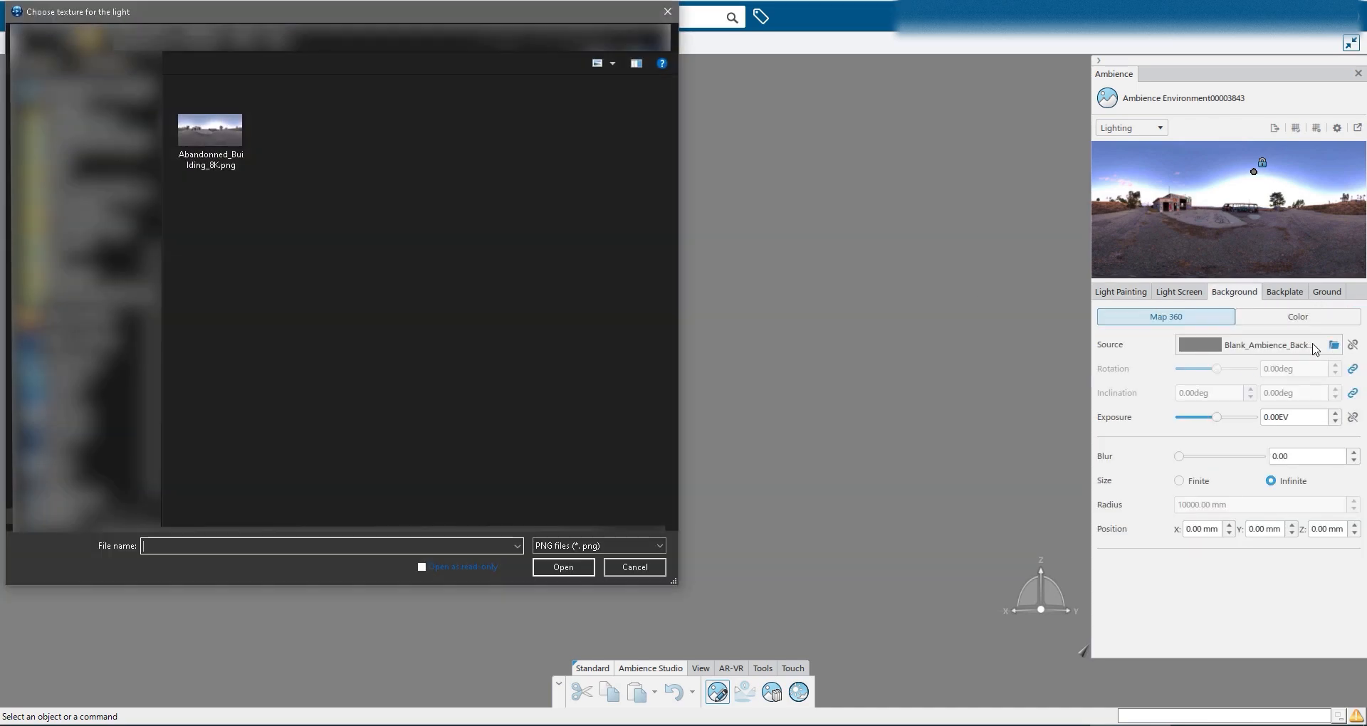
pyautogui.click(243, 154)
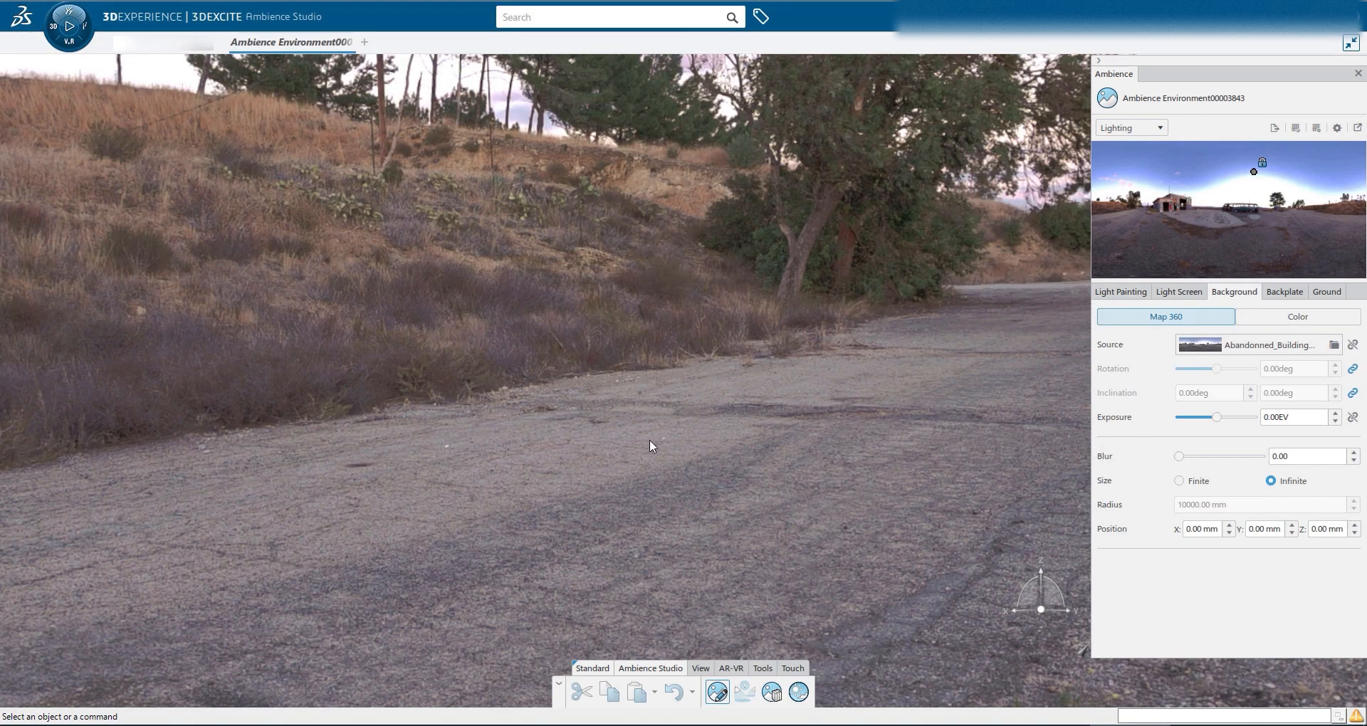
pyautogui.moveTo(611, 438); pyautogui.dragTo(612, 439, button='middle')
# Set the background size to Finite and review the Ground plane settings
pyautogui.click(1191, 483)
pyautogui.moveTo(763, 399); pyautogui.dragTo(698, 285, button='middle')
pyautogui.moveTo(677, 372); pyautogui.dragTo(657, 392, button='middle')
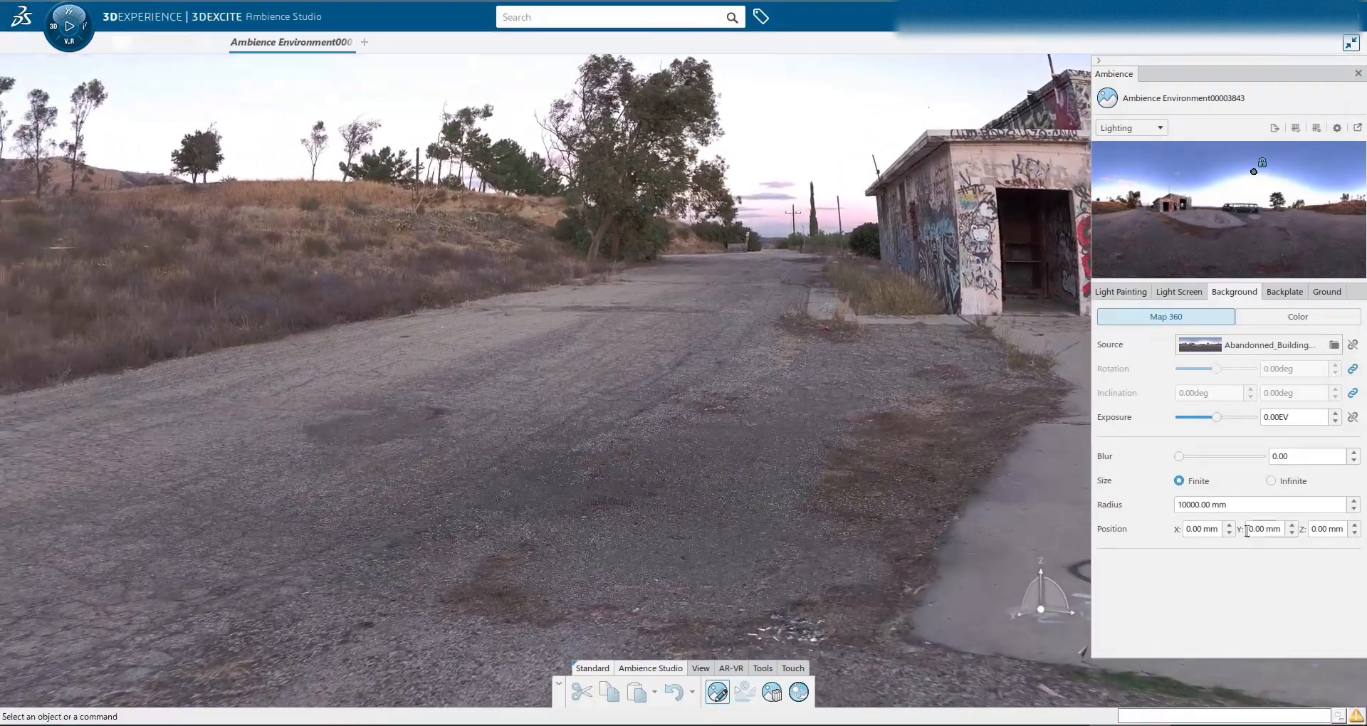
pyautogui.click(1312, 297)
pyautogui.moveTo(882, 408); pyautogui.dragTo(546, 355, button='middle')
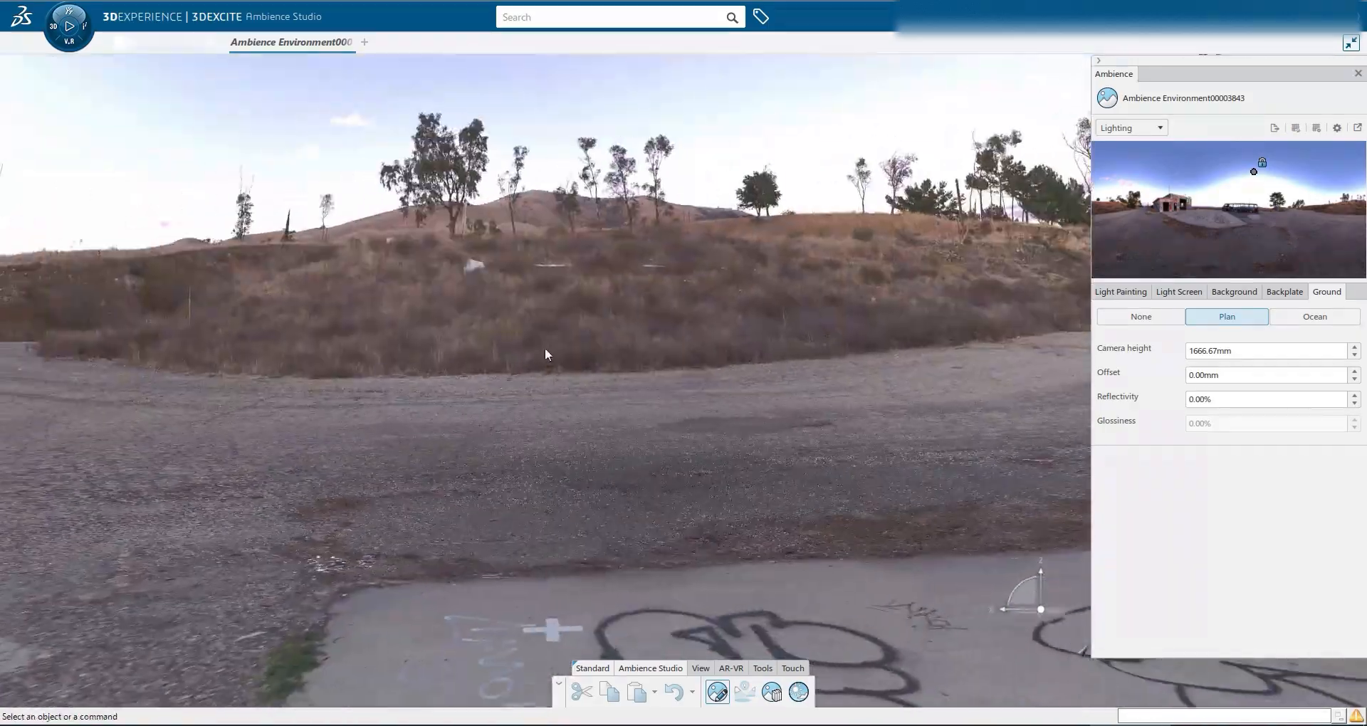
# Rename the ambience environment as Abandonned_Building
pyautogui.tripleClick(1221, 94)
pyautogui.write('Abandonned_Building')
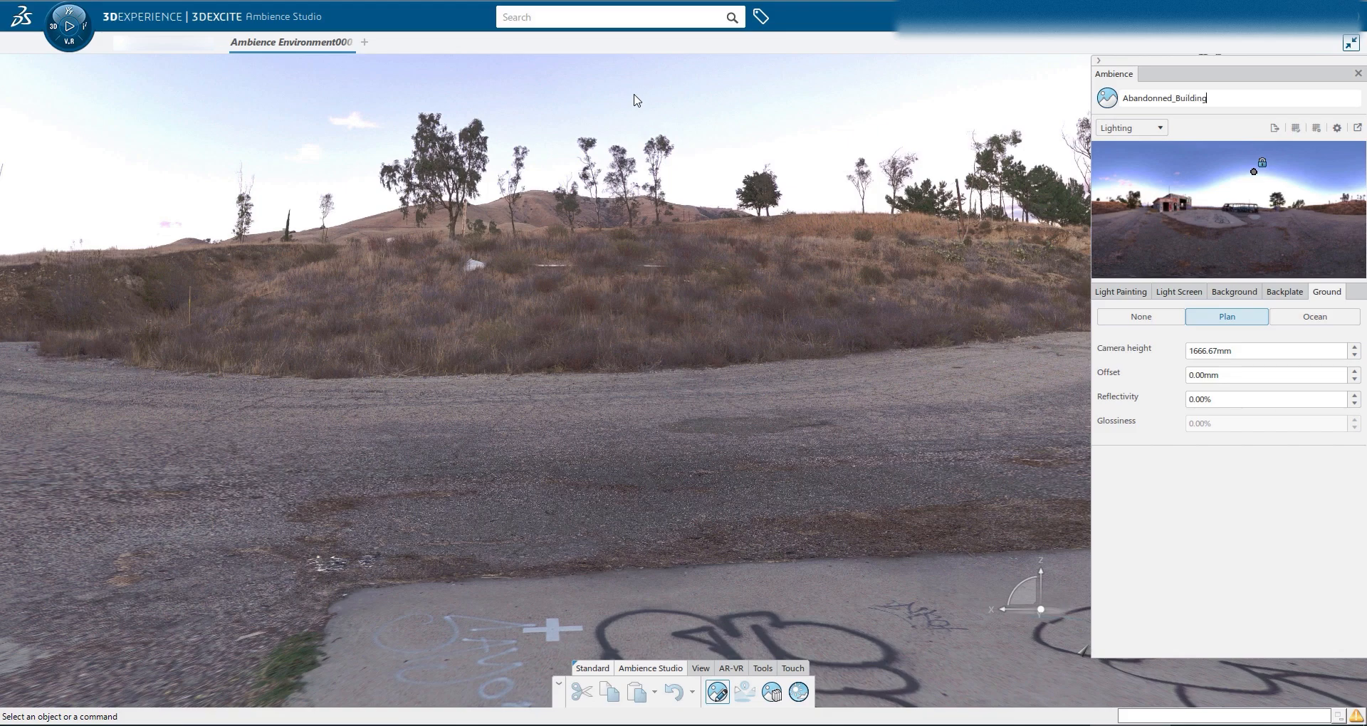
# Save the environment and return to the Live Rendering session
pyautogui.click(1281, 15)
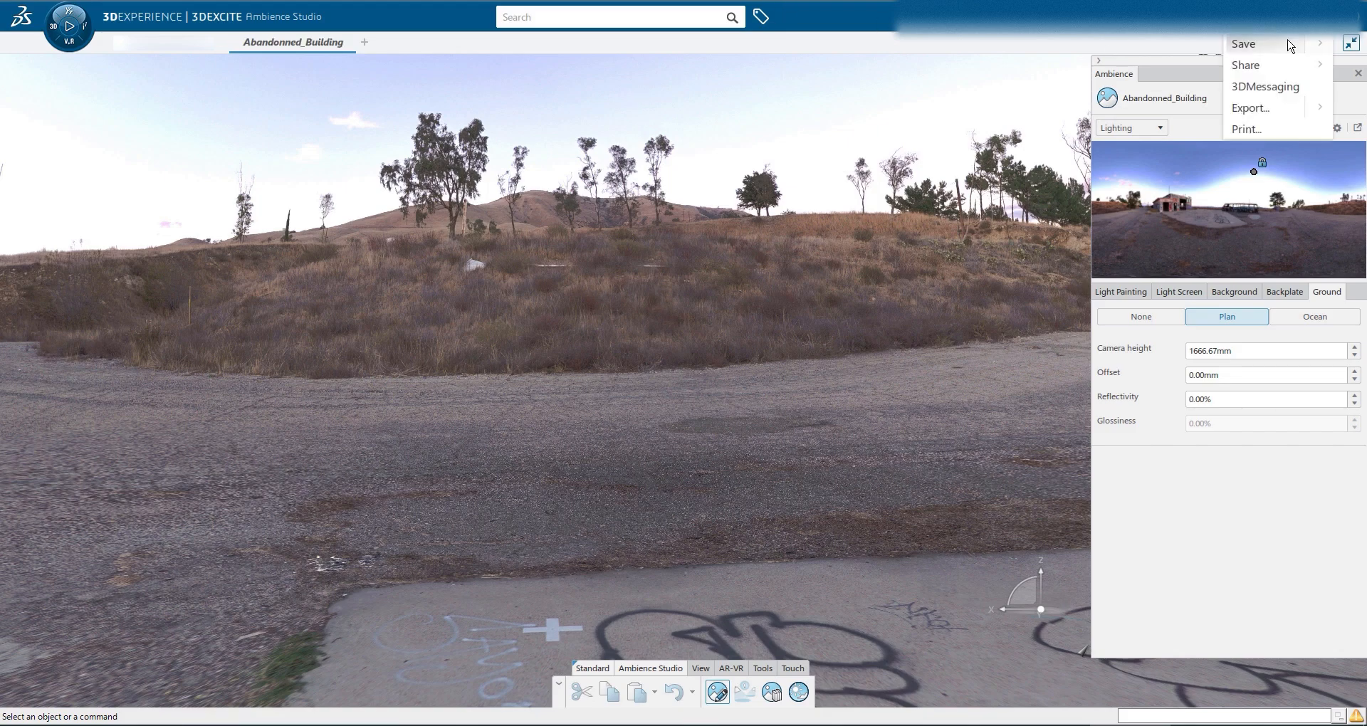
pyautogui.click(1244, 43)
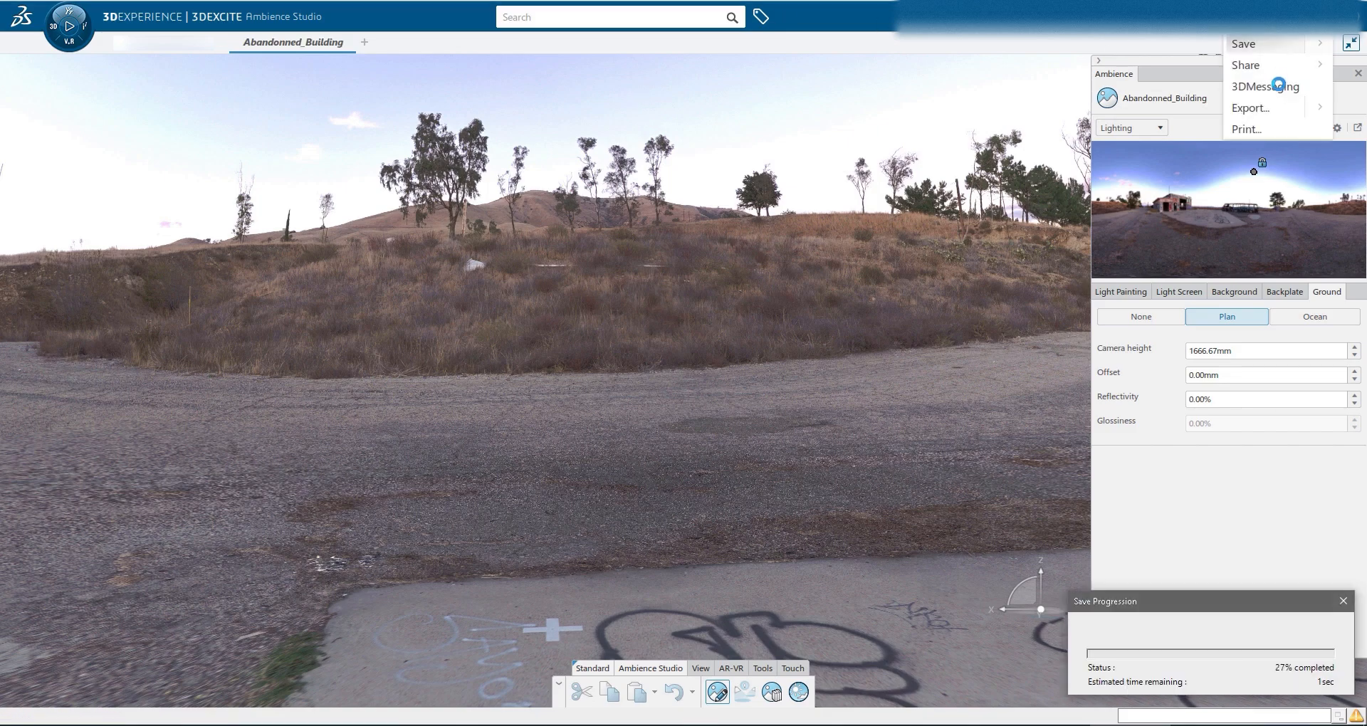
pyautogui.click(177, 51)
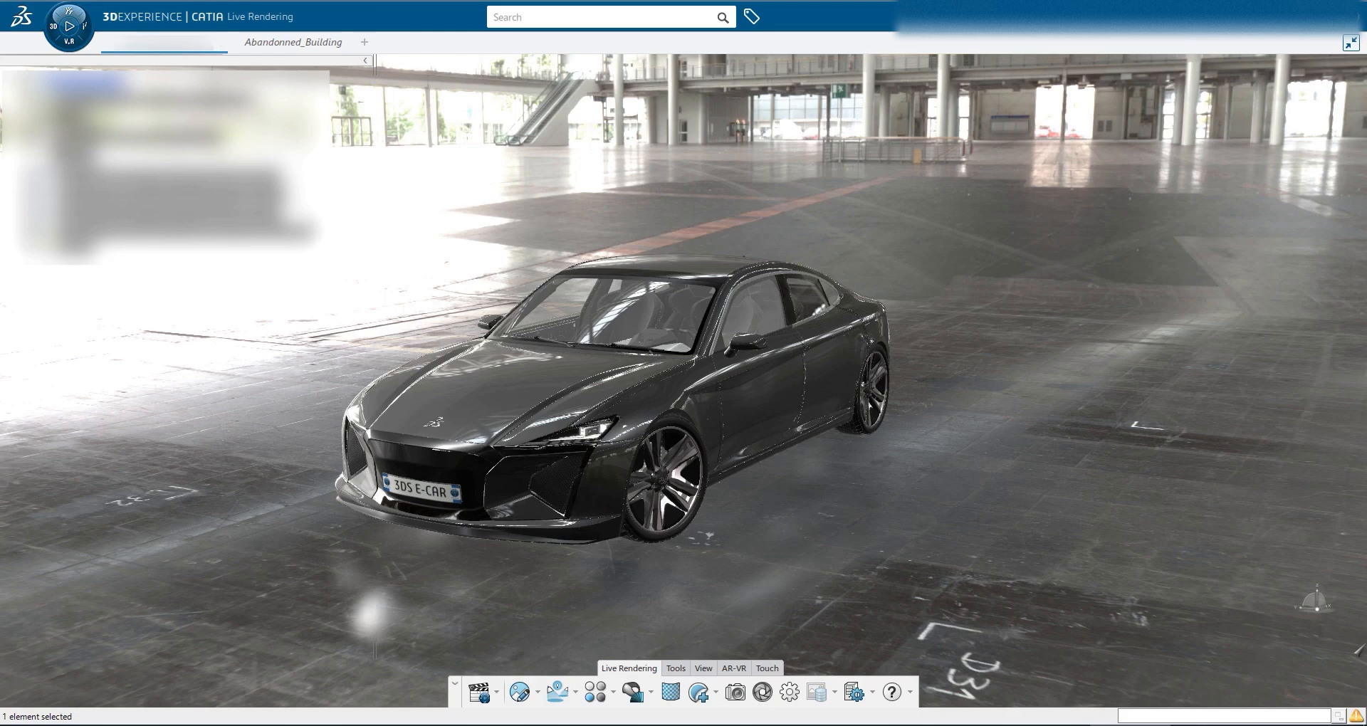
# Insert the Abandonned_Building ambience into the scene as a reference, picking it from the tree display
pyautogui.click(537, 692)
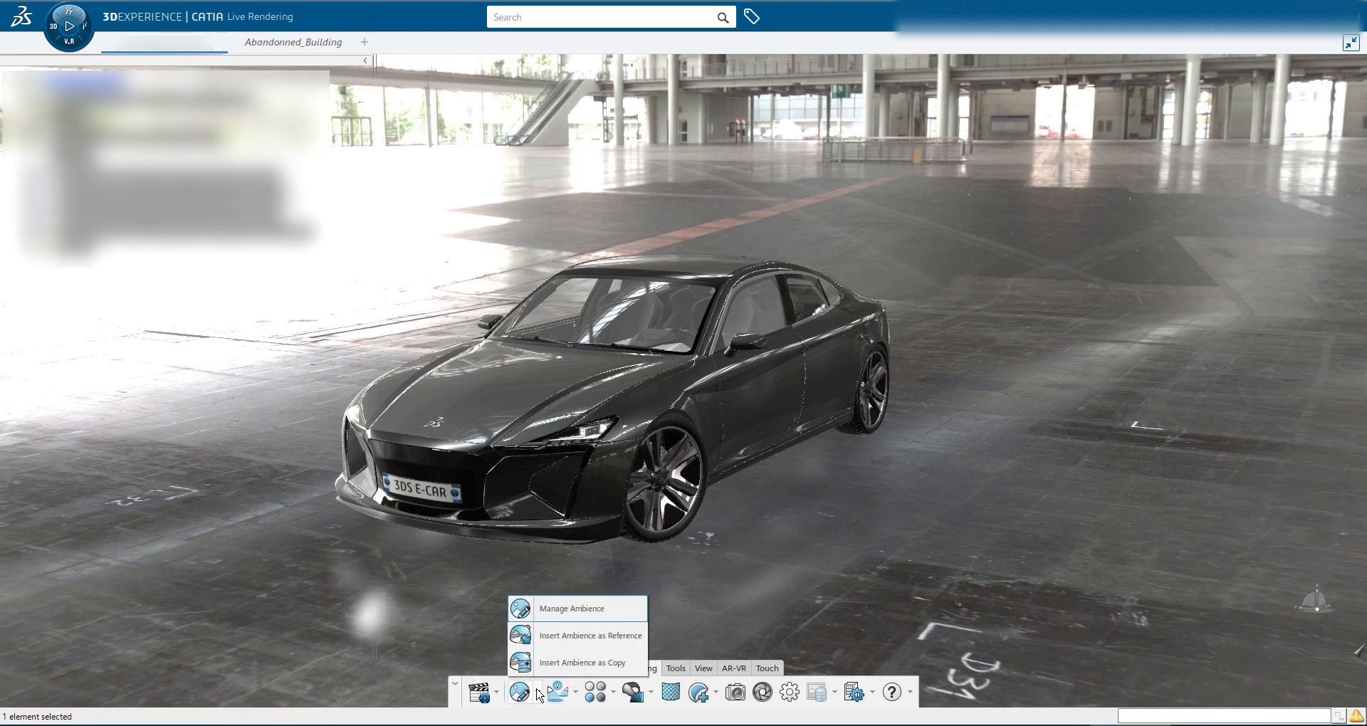
pyautogui.click(570, 635)
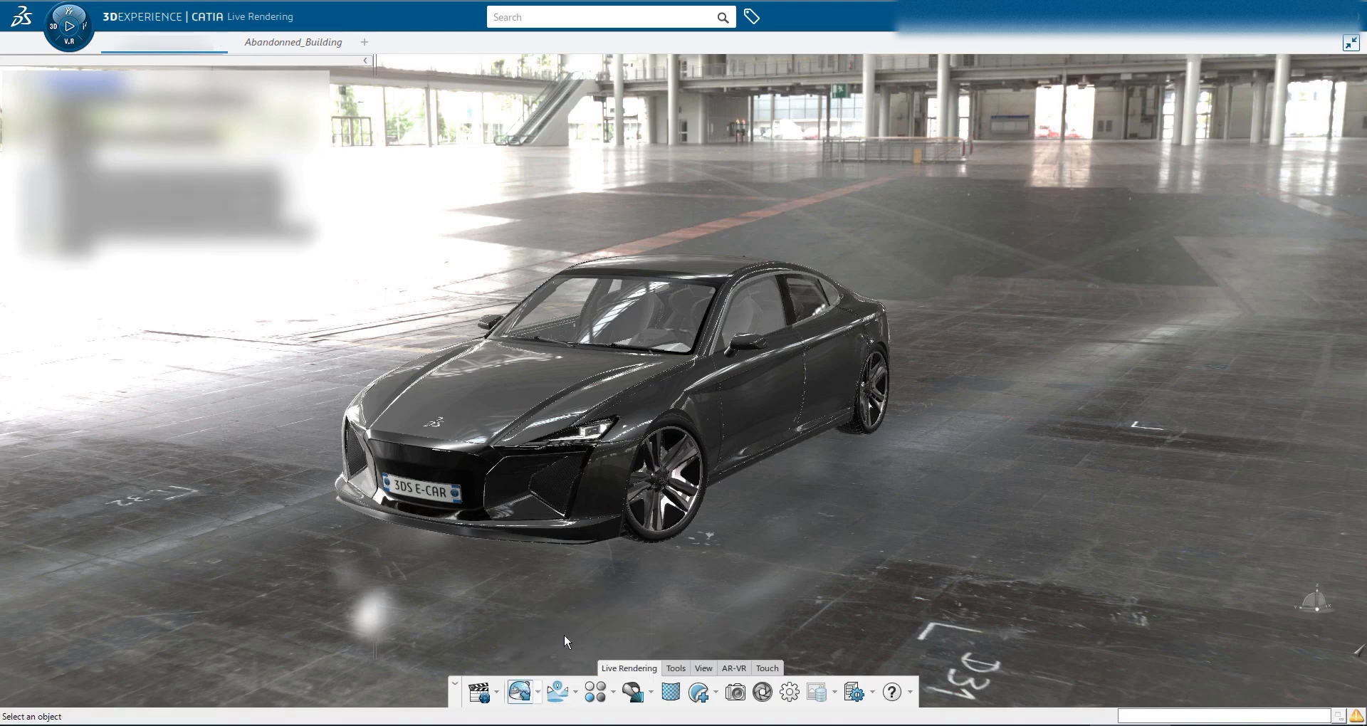
pyautogui.click(324, 43)
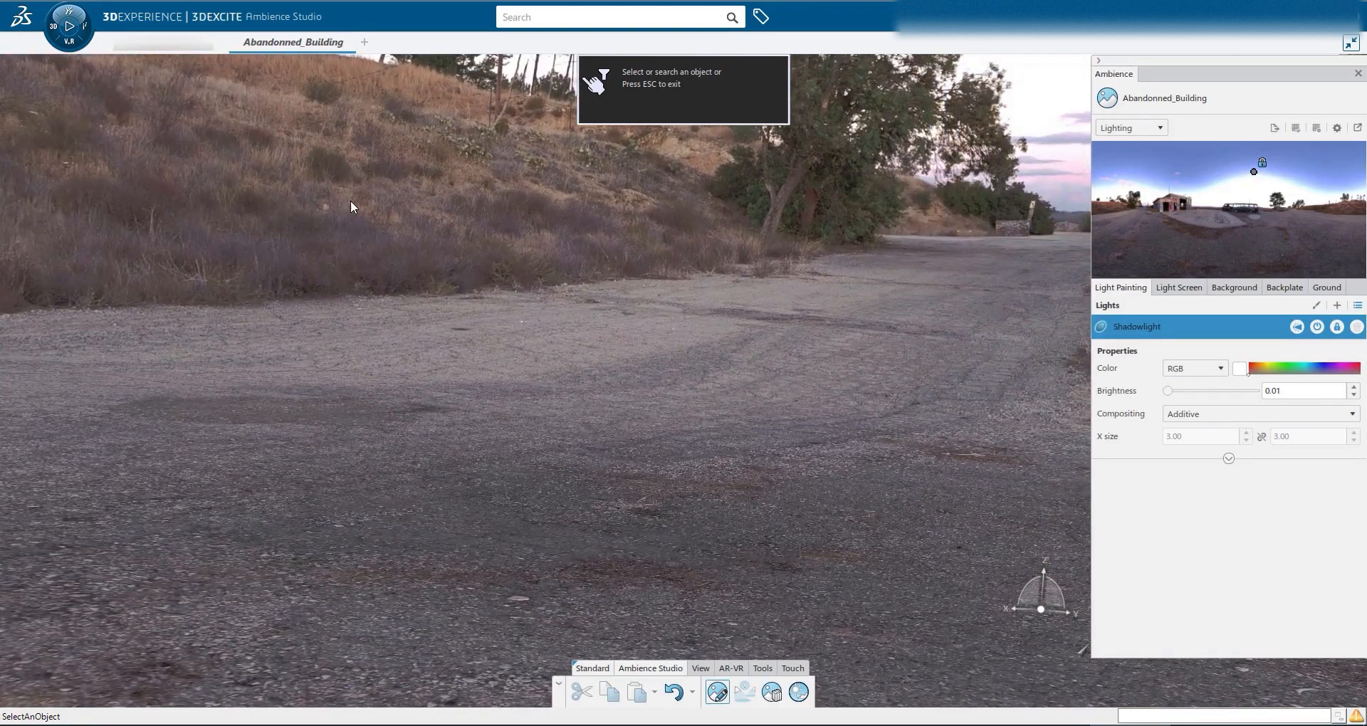
pyautogui.rightClick(351, 205)
pyautogui.moveTo(404, 221)
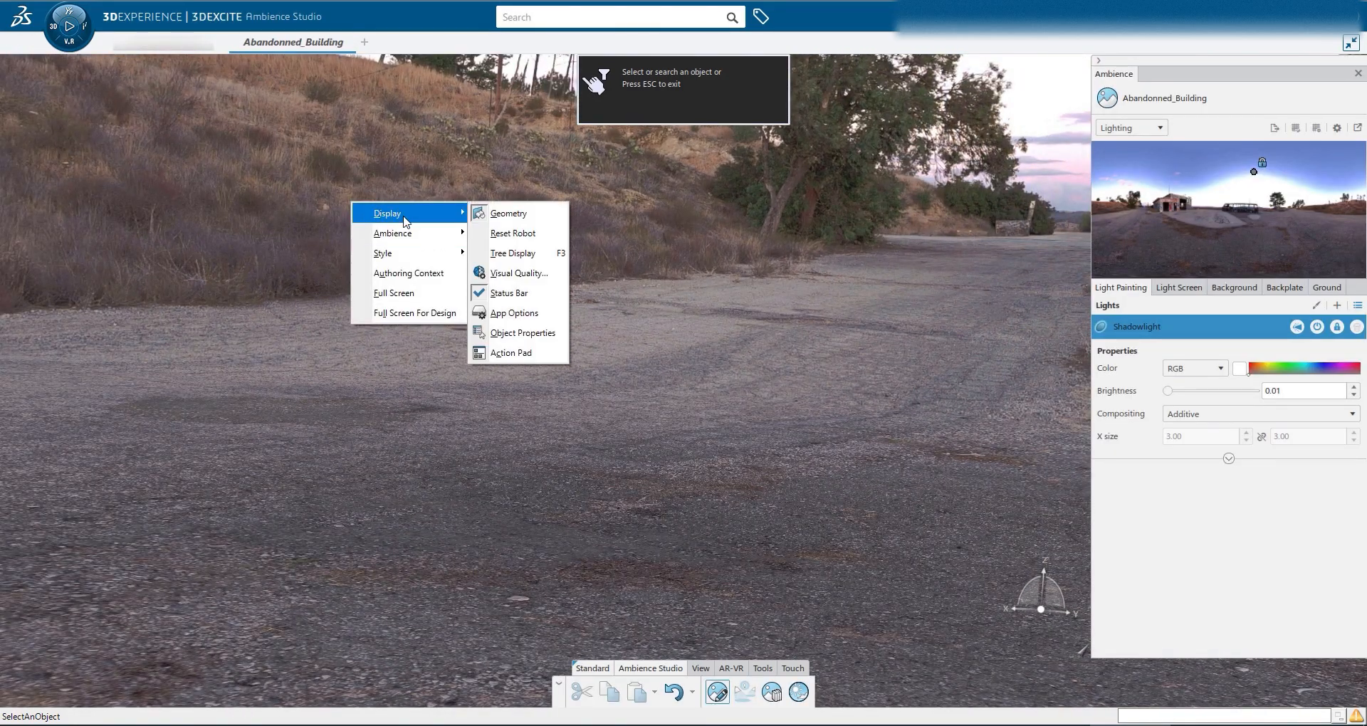
pyautogui.click(520, 253)
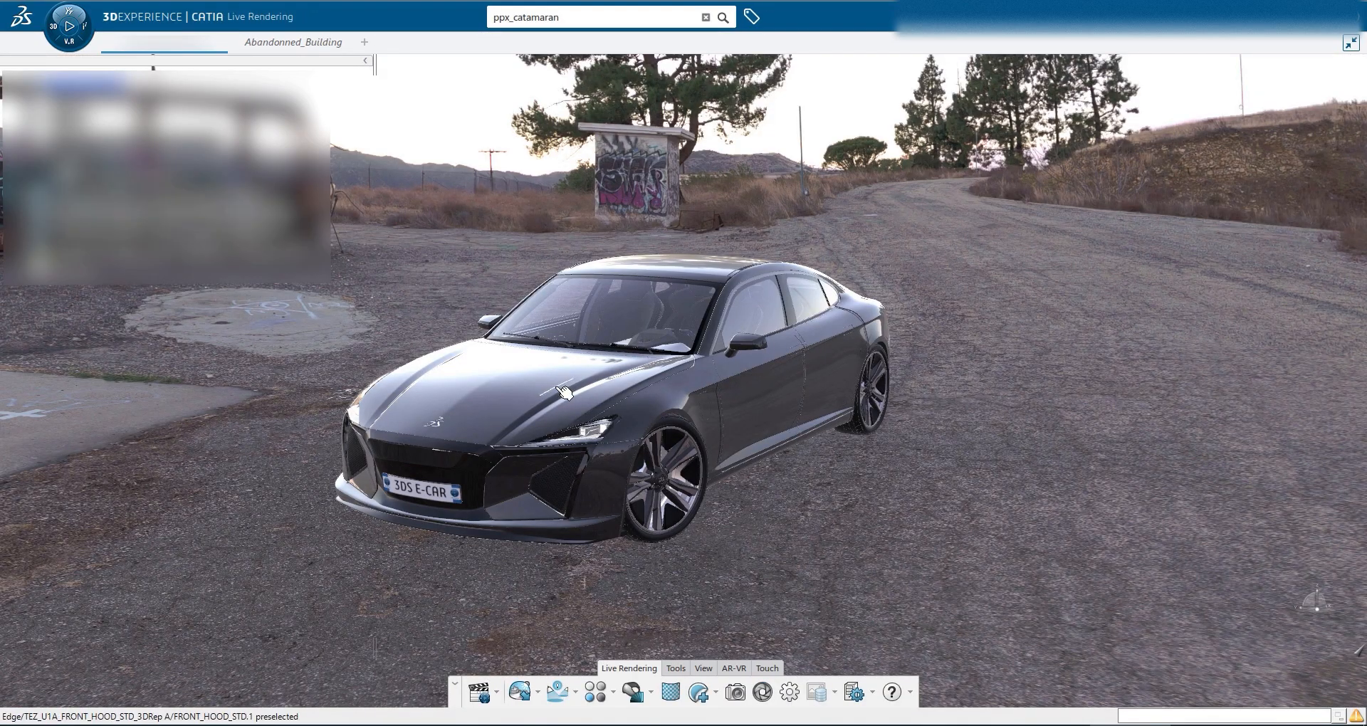
# Open Manage Ambience, edit Abandonned_Building A.1, and set the lighting rotation to 134 deg
pyautogui.moveTo(541, 387); pyautogui.dragTo(909, 378, button='middle')
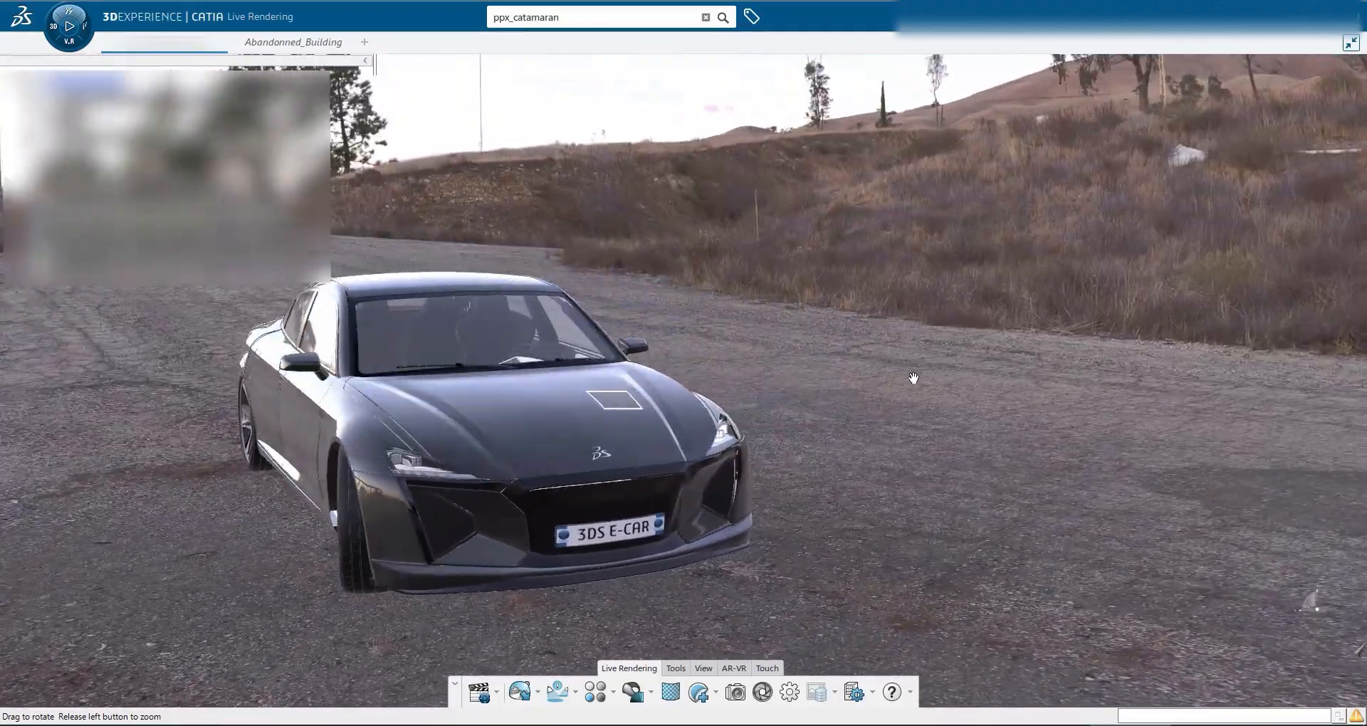
pyautogui.click(538, 693)
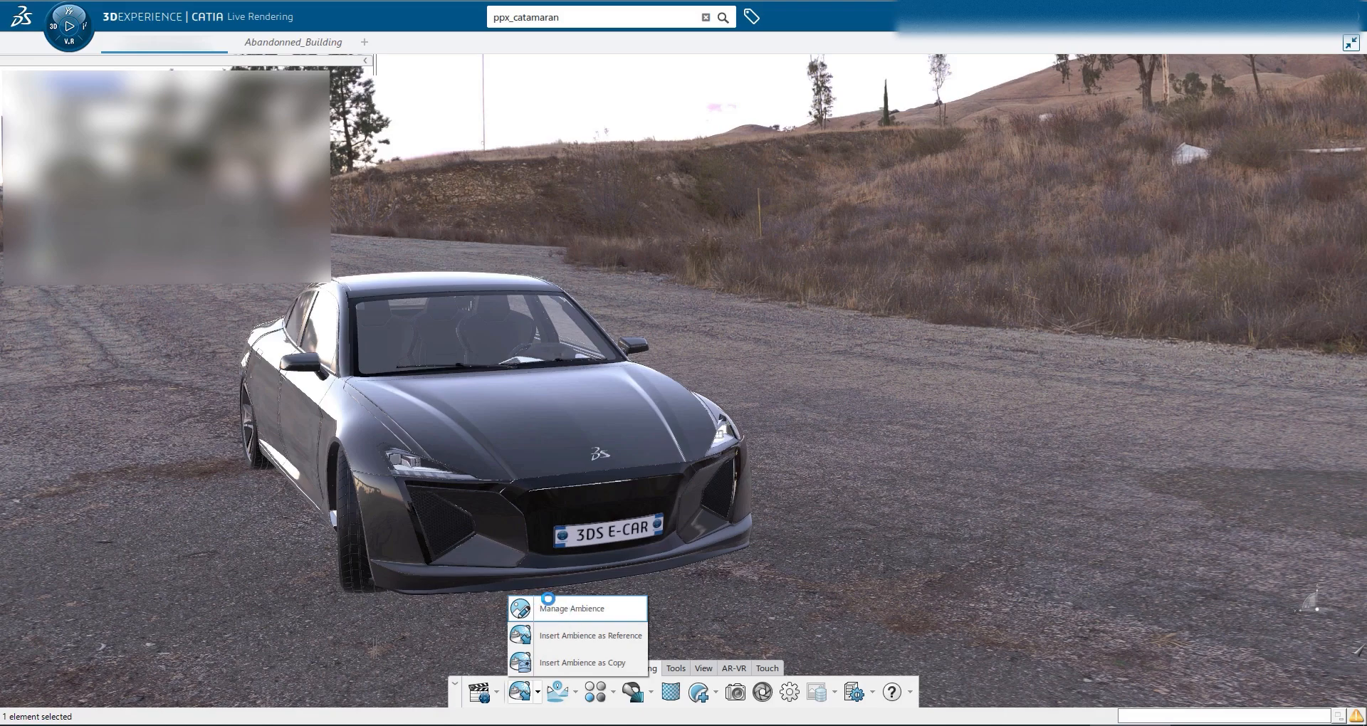
pyautogui.click(548, 607)
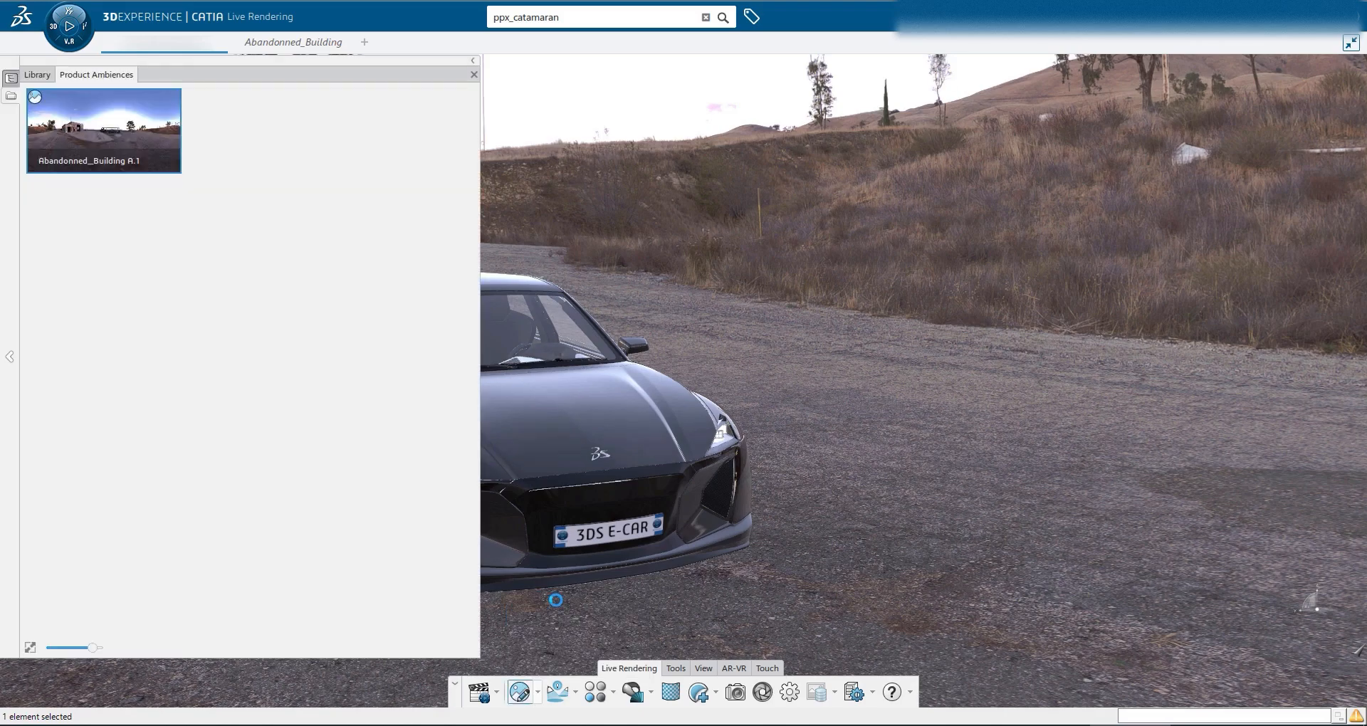
pyautogui.doubleClick(91, 132)
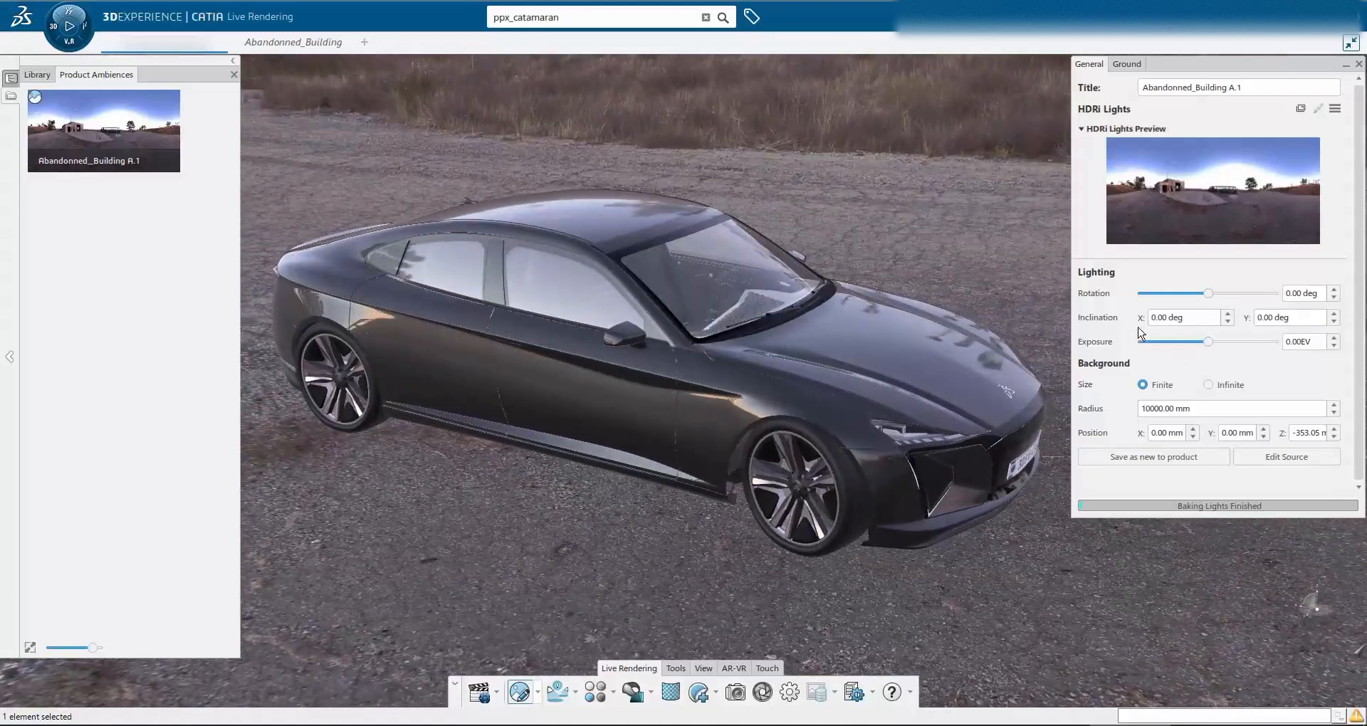
pyautogui.moveTo(1208, 294); pyautogui.dragTo(1257, 293)
# Toggle the background size between Infinite and Finite, keeping Finite, and open the Ground settings
pyautogui.moveTo(757, 589); pyautogui.dragTo(399, 527, button='middle')
pyautogui.click(1208, 385)
pyautogui.click(1142, 384)
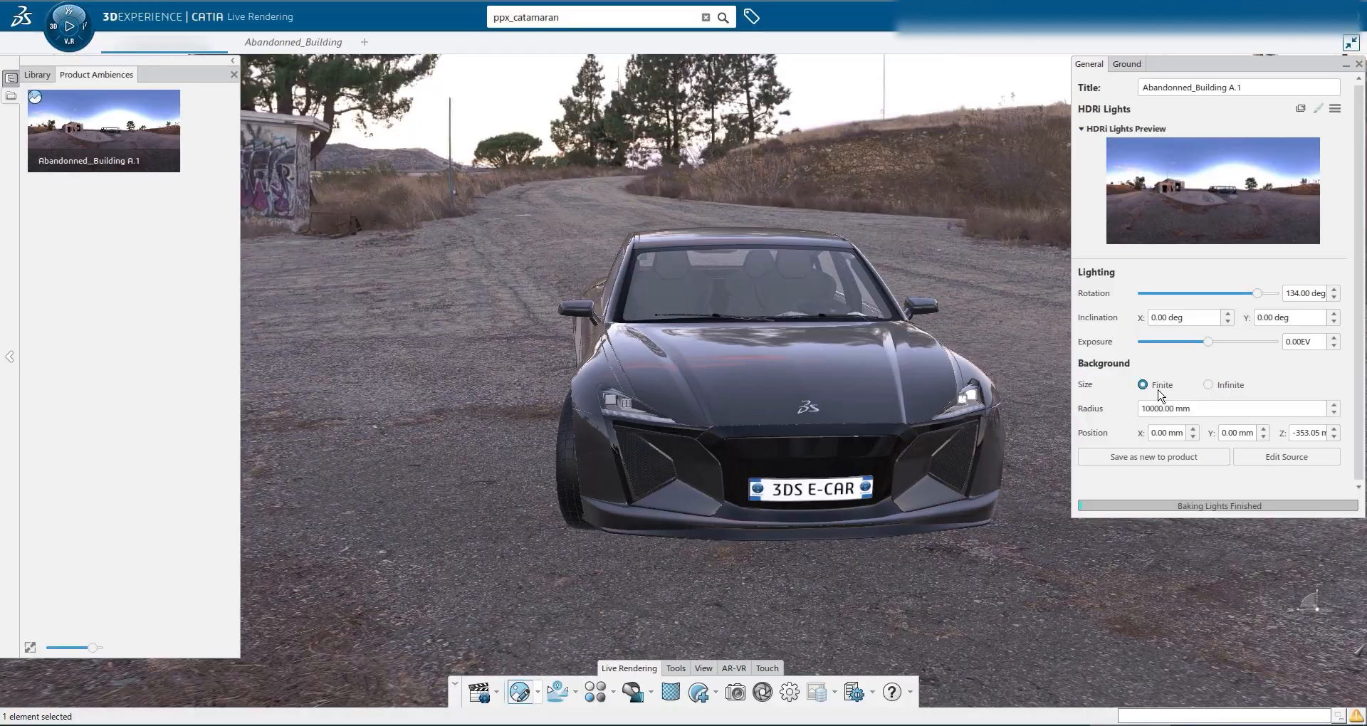
pyautogui.moveTo(634, 558); pyautogui.dragTo(857, 598, button='middle')
pyautogui.click(1127, 64)
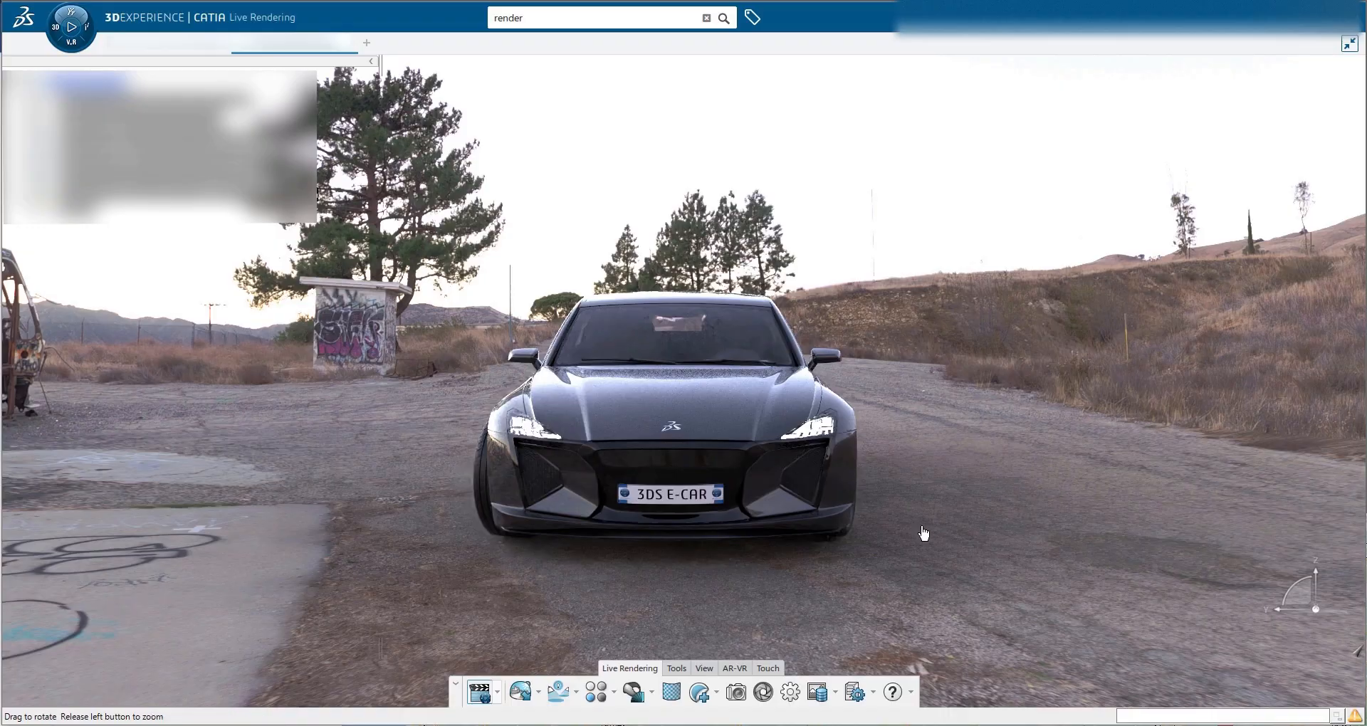
# Orbit and zoom around the car to examine the rendering in the new environment
pyautogui.moveTo(845, 525)
pyautogui.mouseDown(button='middle')
pyautogui.moveTo(809, 522)
pyautogui.moveTo(818, 503)
pyautogui.moveTo(835, 509)
pyautogui.mouseUp(button='middle')
pyautogui.moveTo(760, 652); pyautogui.dragTo(791, 694, button='middle')
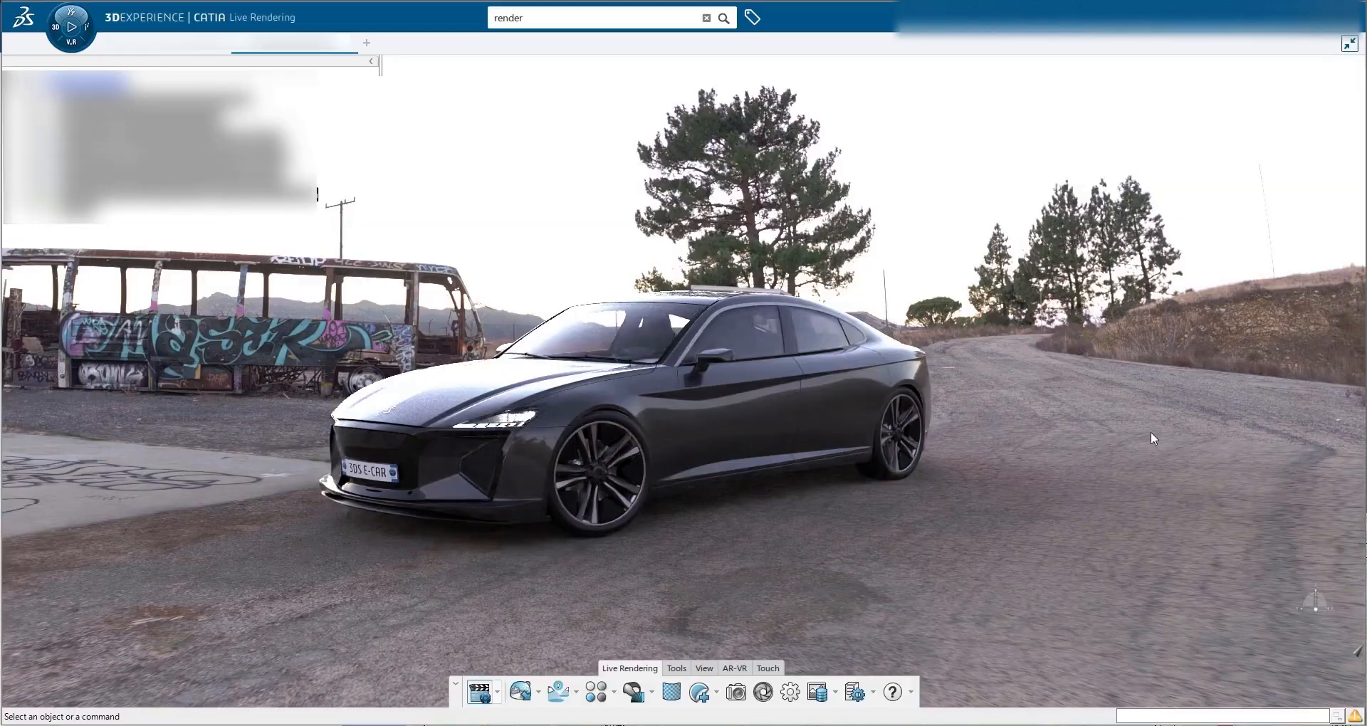
pyautogui.moveTo(1040, 447); pyautogui.dragTo(490, 453, button='middle')
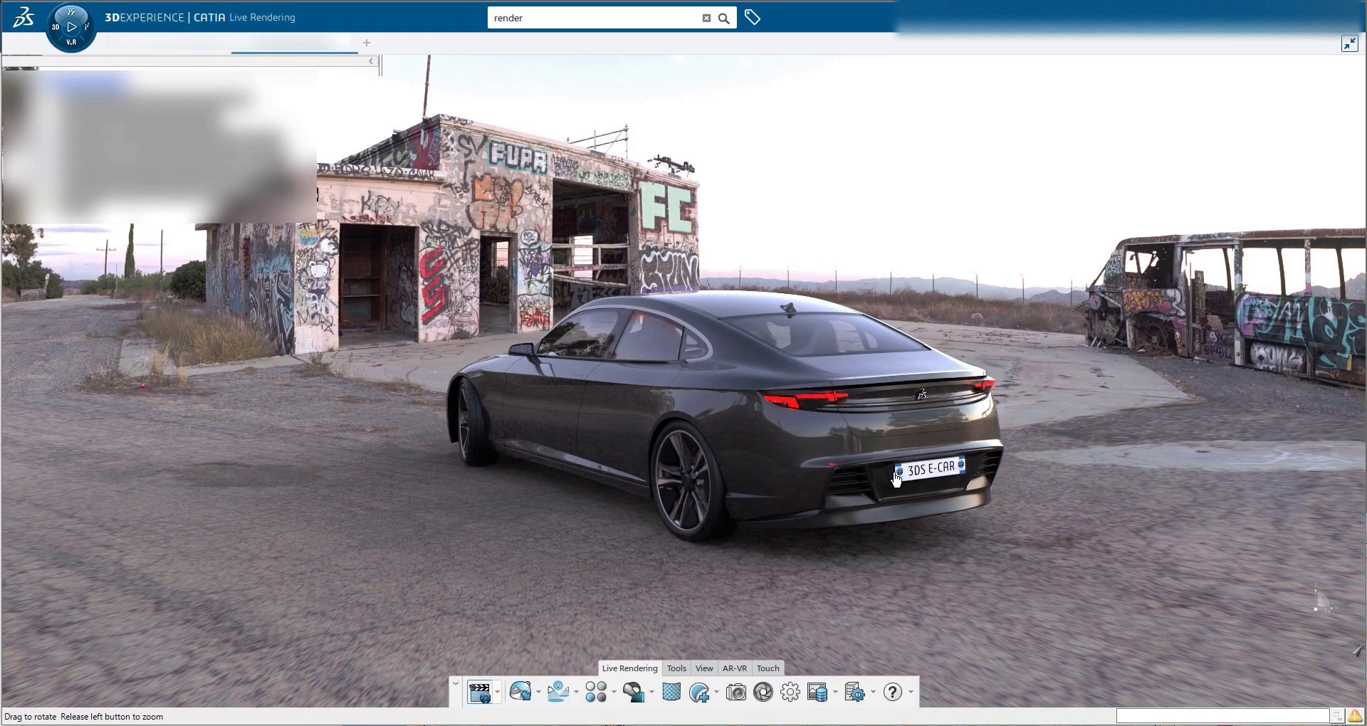
pyautogui.moveTo(896, 479); pyautogui.dragTo(743, 470, button='middle')
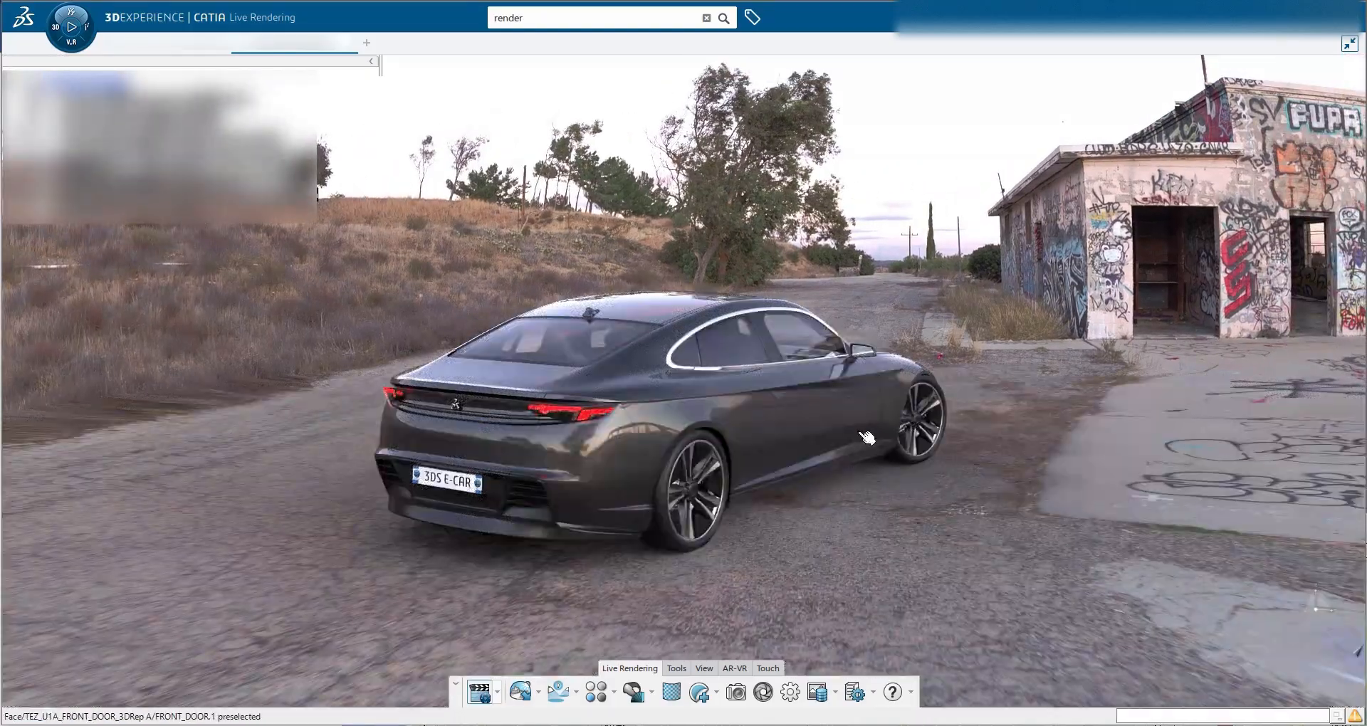
pyautogui.middleClick(705, 473)
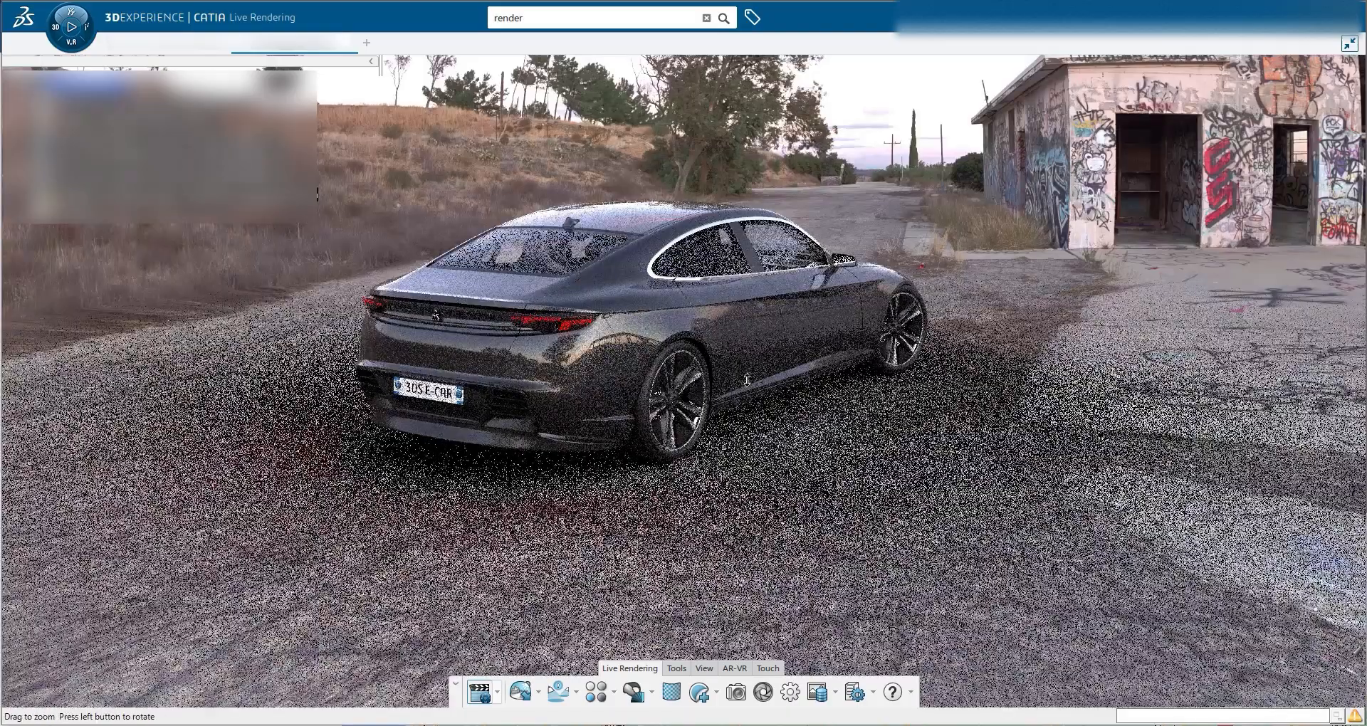
pyautogui.moveTo(747, 380); pyautogui.dragTo(746, 428, button='middle')
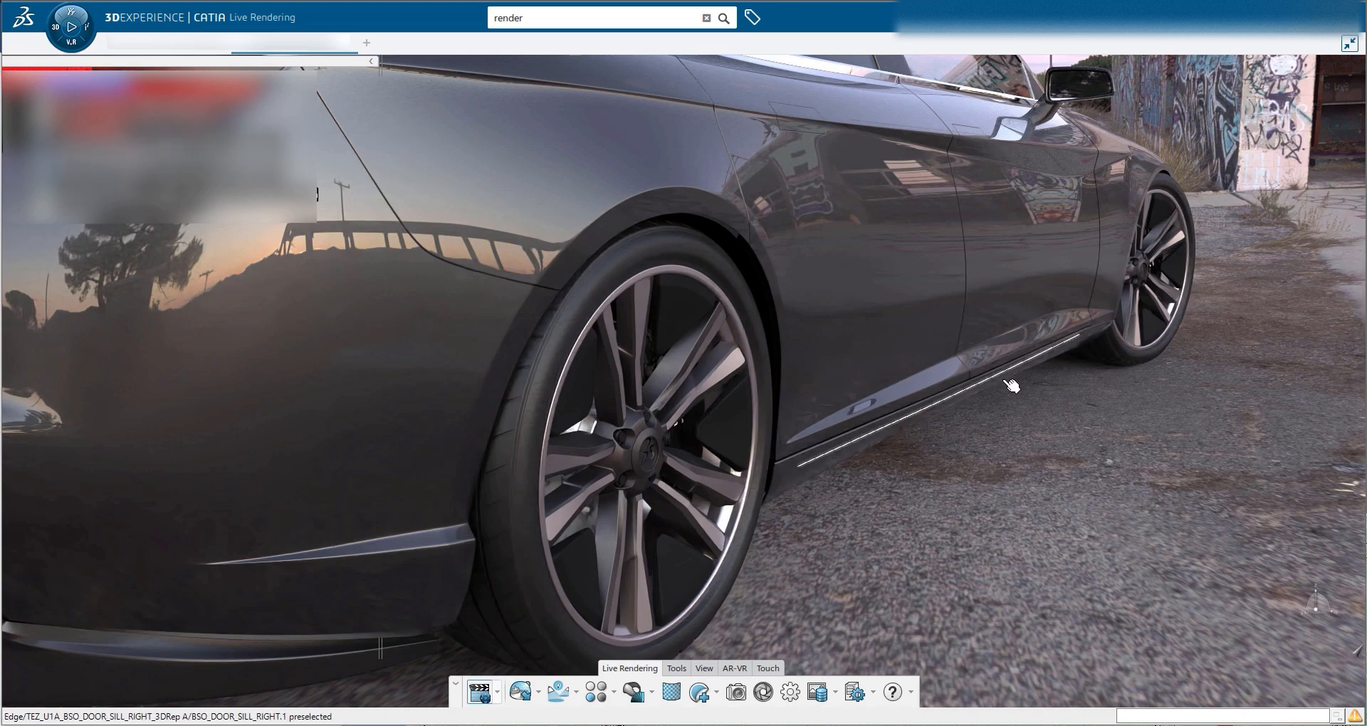
pyautogui.moveTo(1002, 380); pyautogui.dragTo(1006, 439, button='middle')
pyautogui.moveTo(1008, 533); pyautogui.dragTo(1012, 542, button='middle')
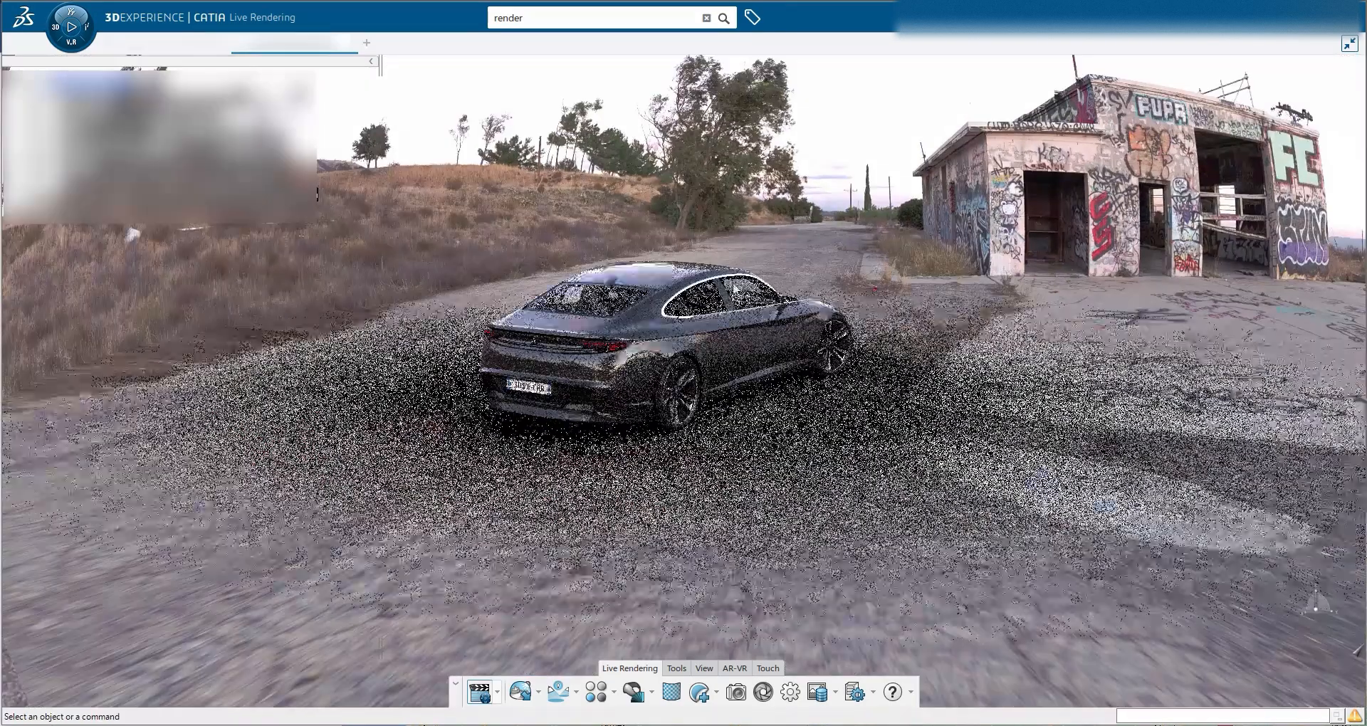
pyautogui.moveTo(737, 299); pyautogui.dragTo(728, 163, button='middle')
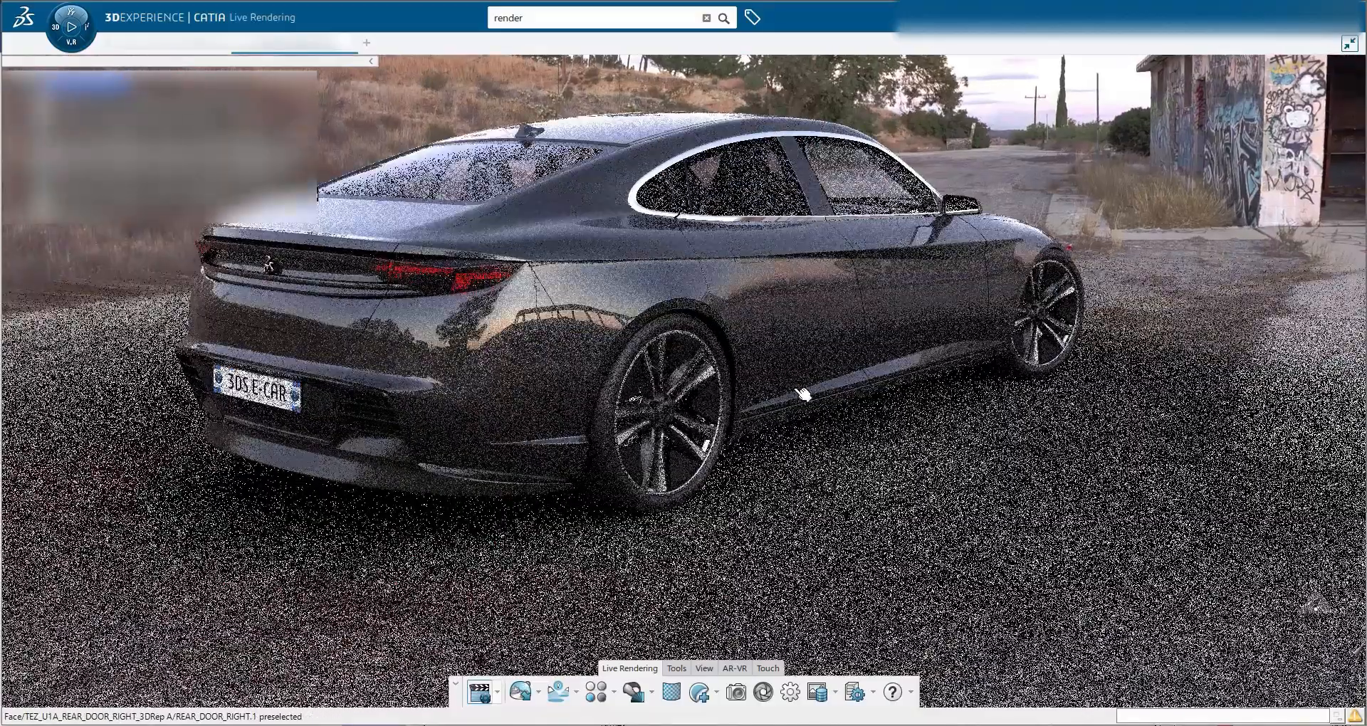
pyautogui.moveTo(803, 393); pyautogui.dragTo(1064, 470, button='middle')
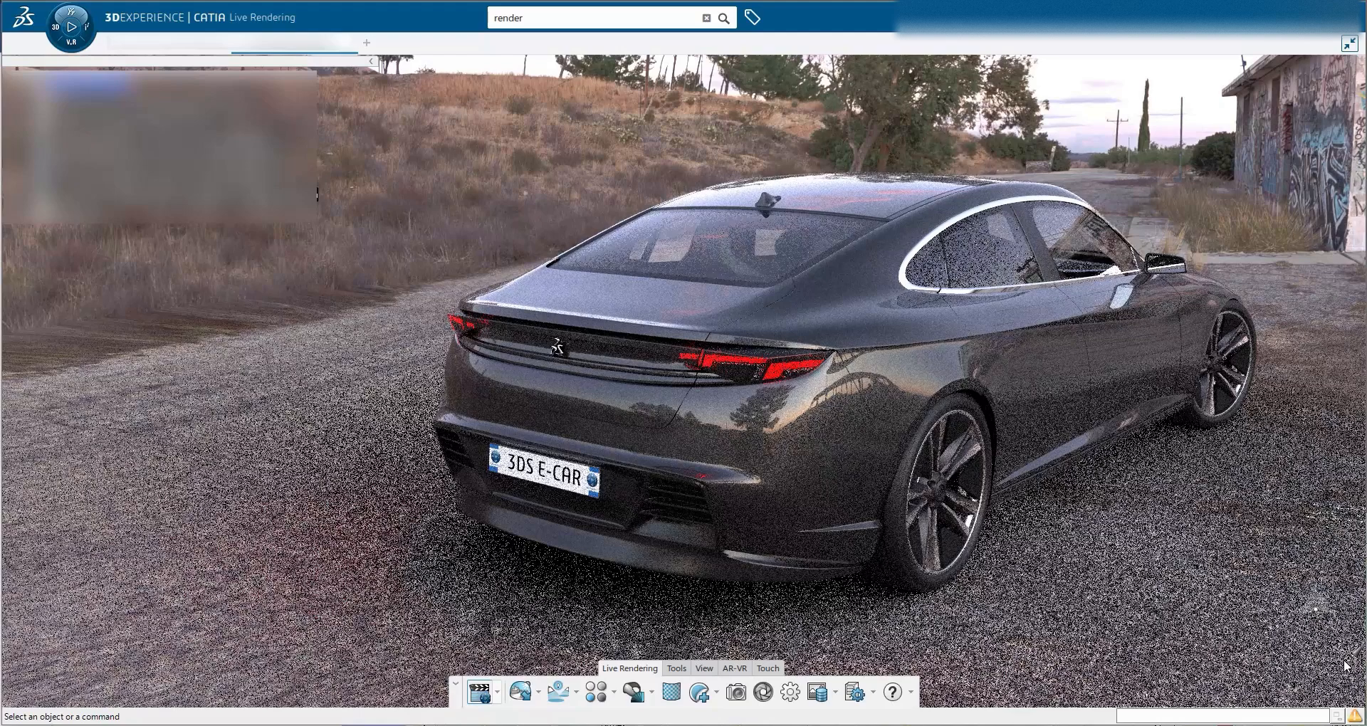